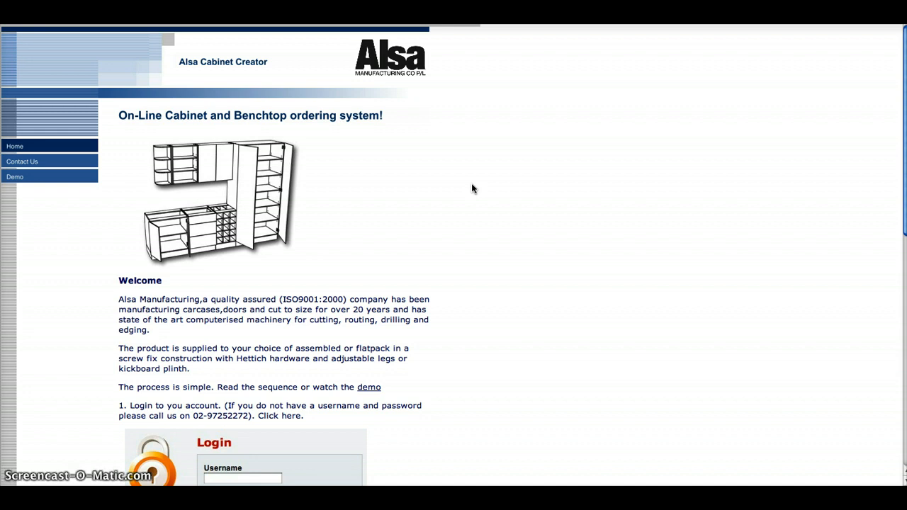
# Log in to the cabinet ordering system with the account's e-mail username and password
pyautogui.scroll(-1, 527, 208)
pyautogui.scroll(-3, 526, 209)
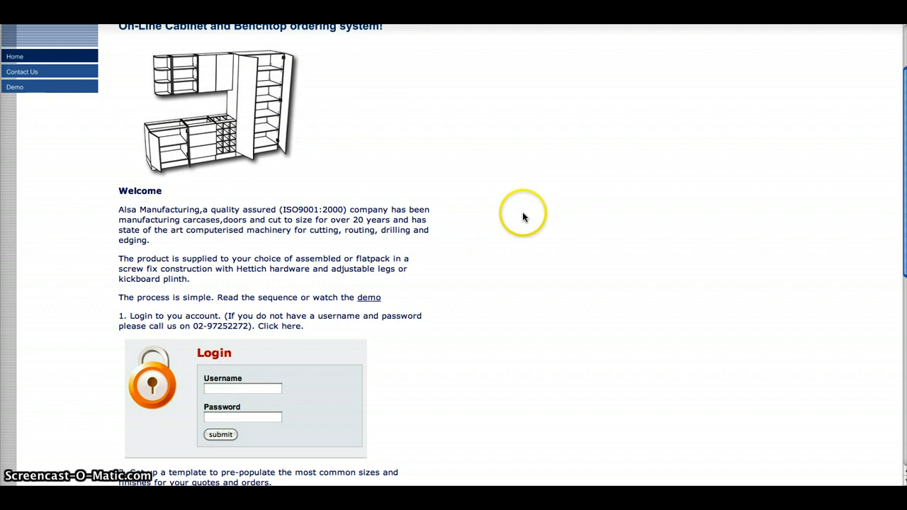
pyautogui.click(301, 405)
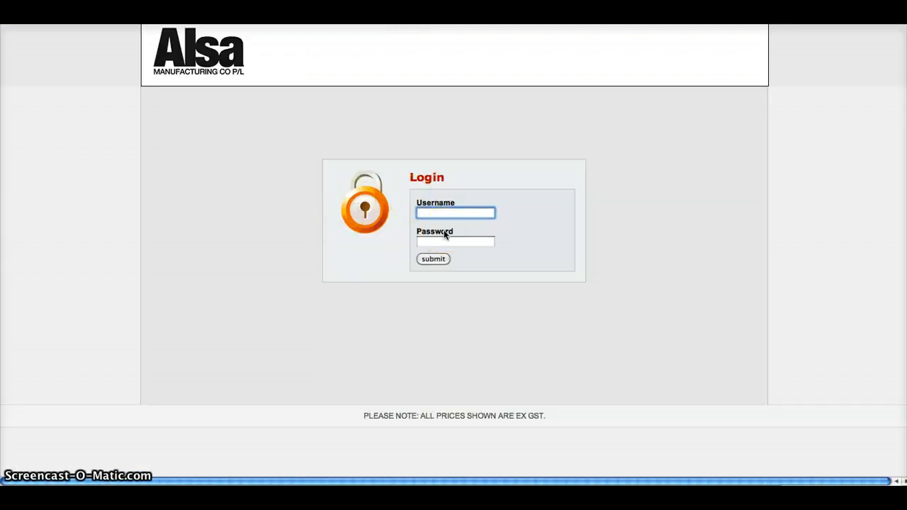
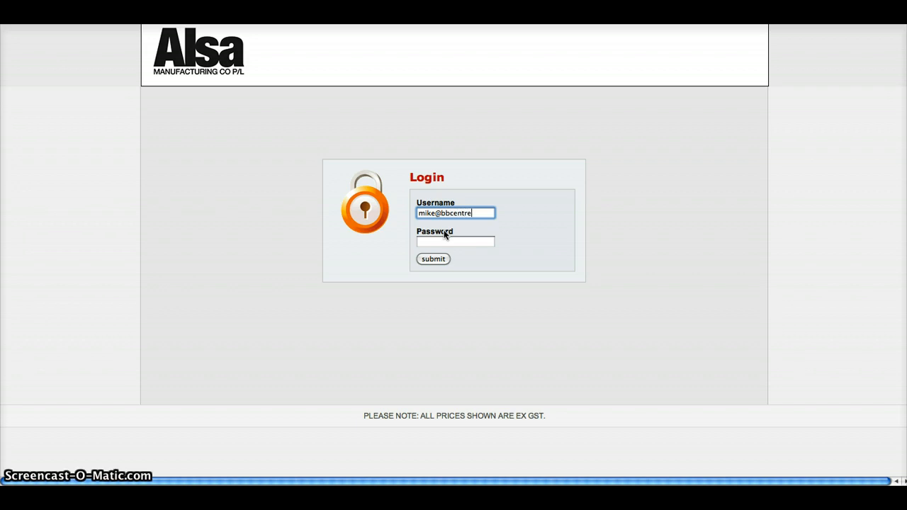
pyautogui.click(427, 242)
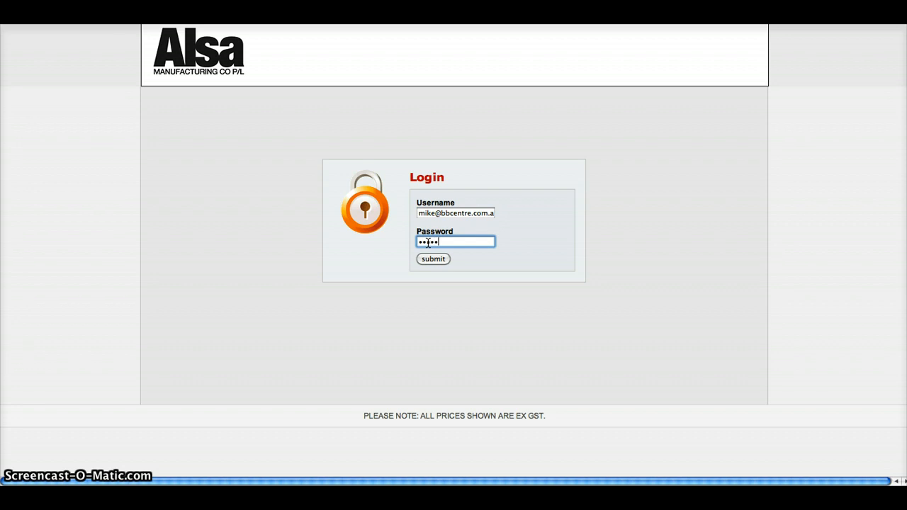
pyautogui.click(433, 260)
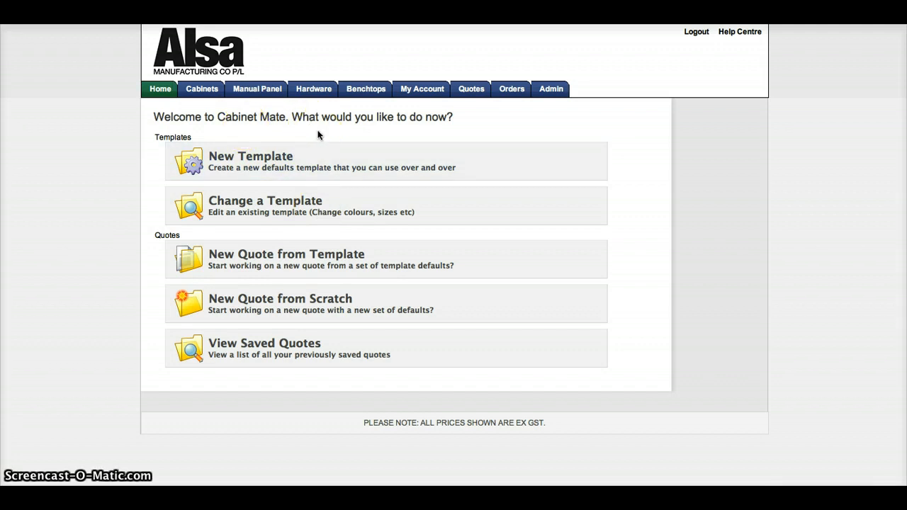
# Start a new quote from a template and choose the "Everday cabinets" template
pyautogui.click(299, 152)
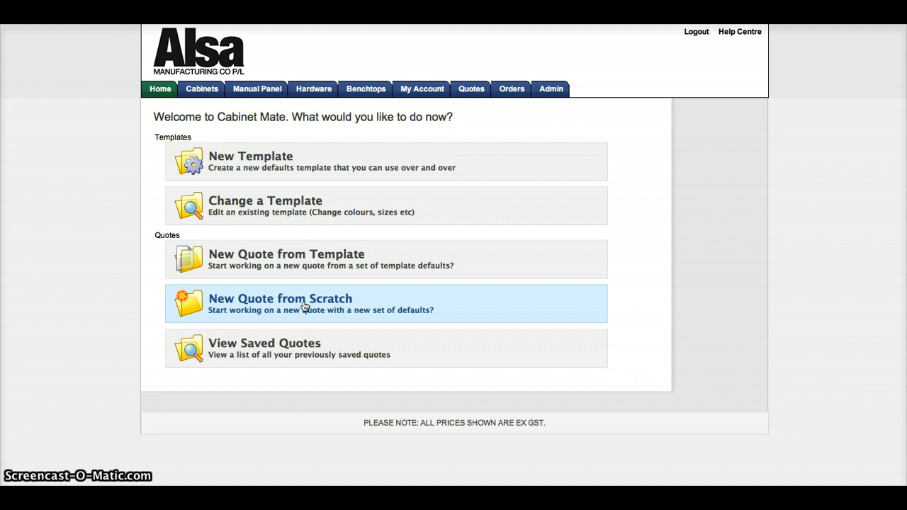
pyautogui.click(373, 257)
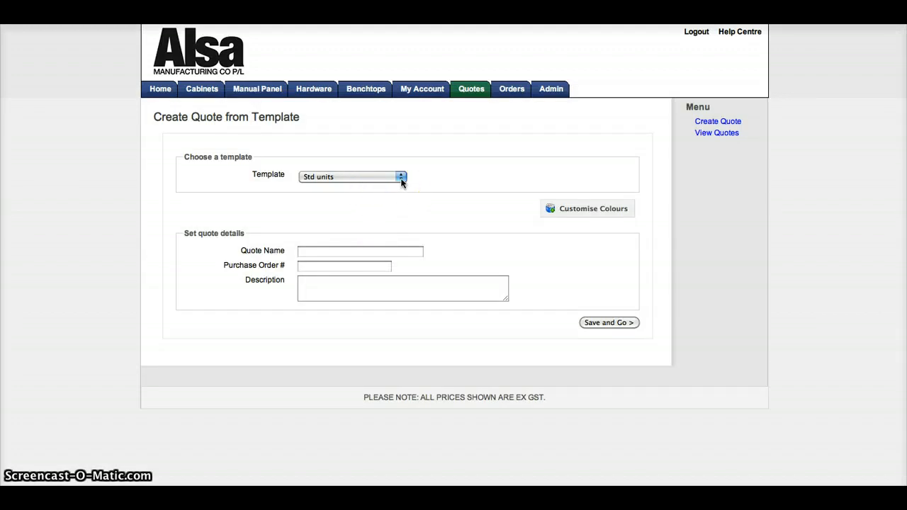
pyautogui.click(401, 177)
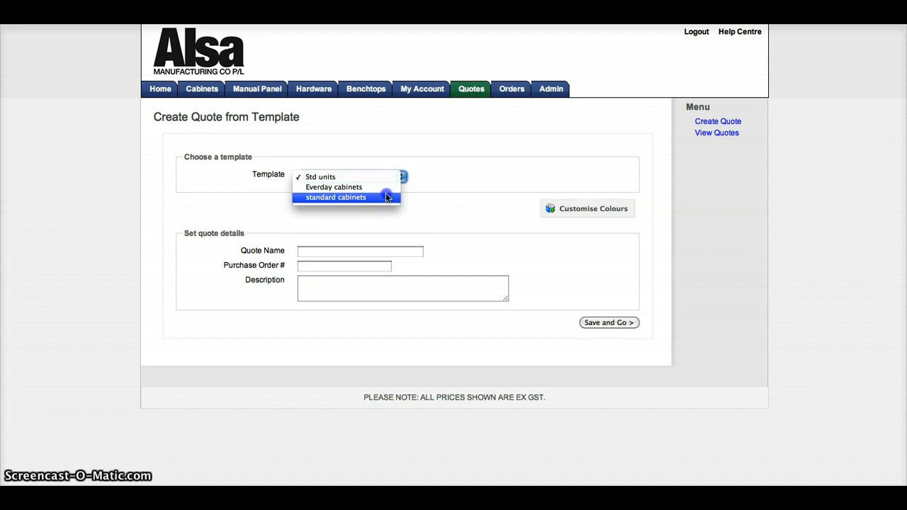
pyautogui.click(388, 188)
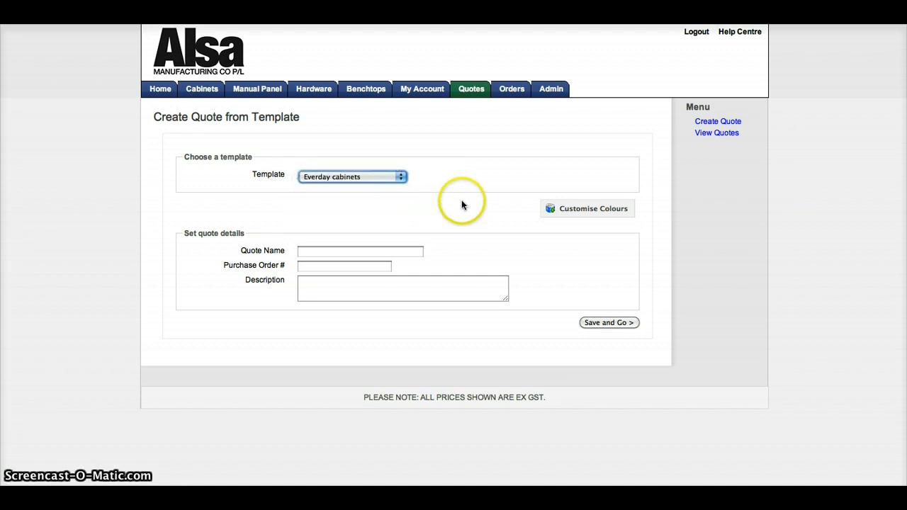
# Fill in the quote details with the customer's name, the purchase order number and the description "kitchen"
pyautogui.click(326, 252)
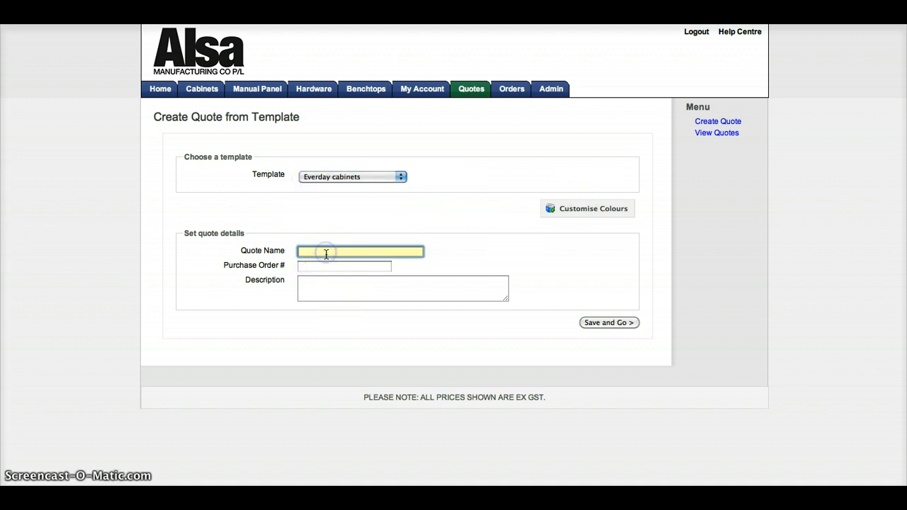
pyautogui.write('John G')
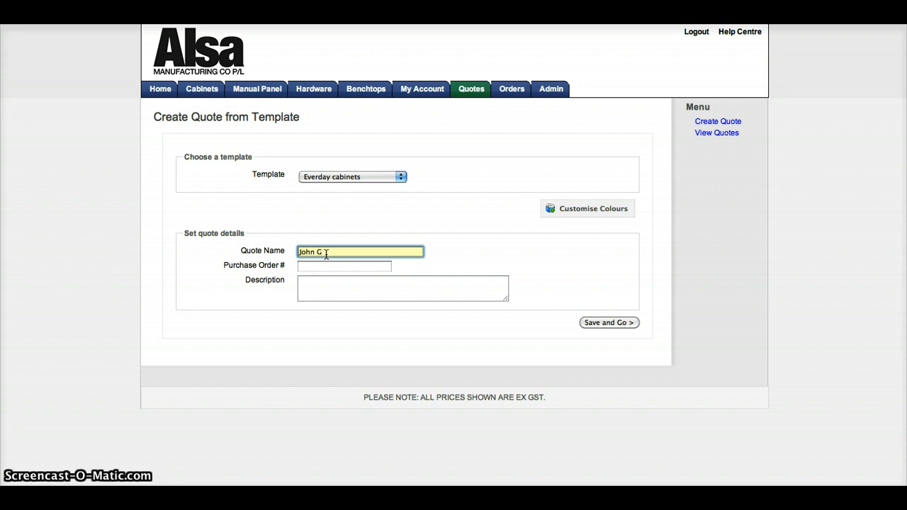
pyautogui.write('uest3')
pyautogui.click(323, 265)
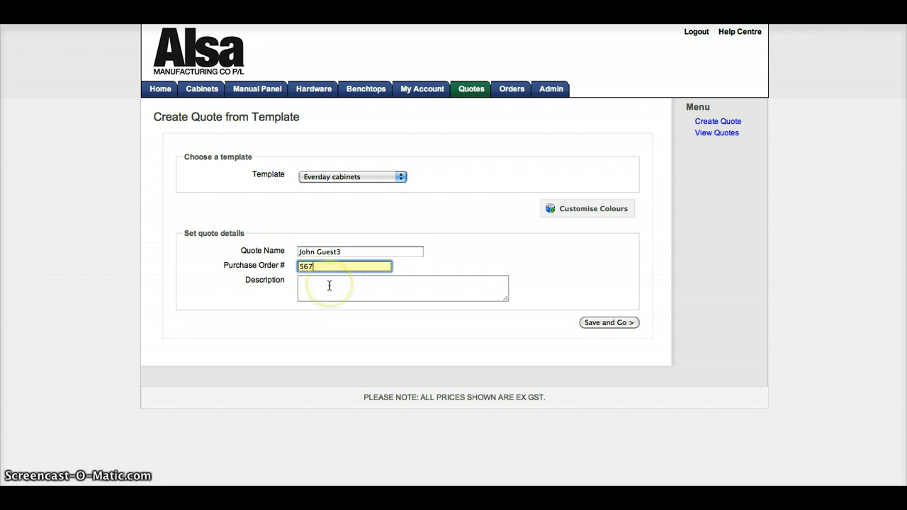
pyautogui.click(329, 284)
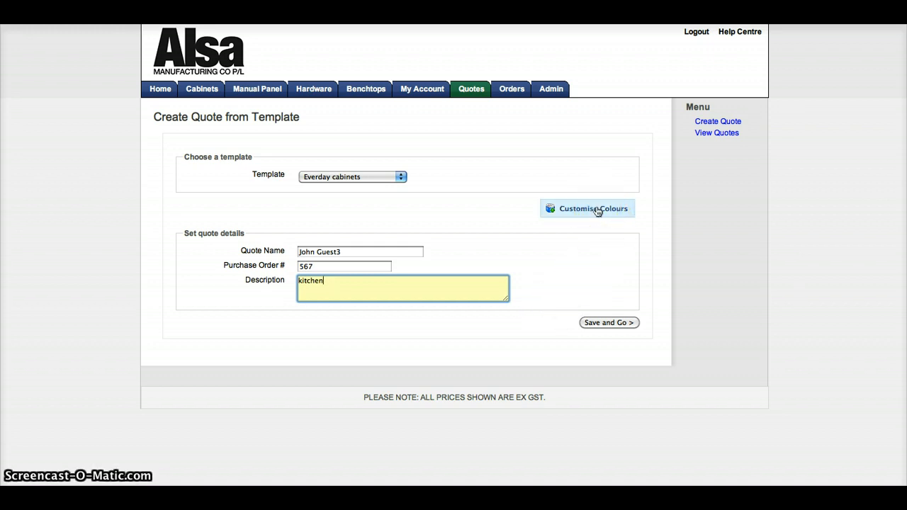
# Customise the quote's external colour to POLYTEC COMMODITY 16mm Light Beige - Texture HMR PB
pyautogui.click(598, 209)
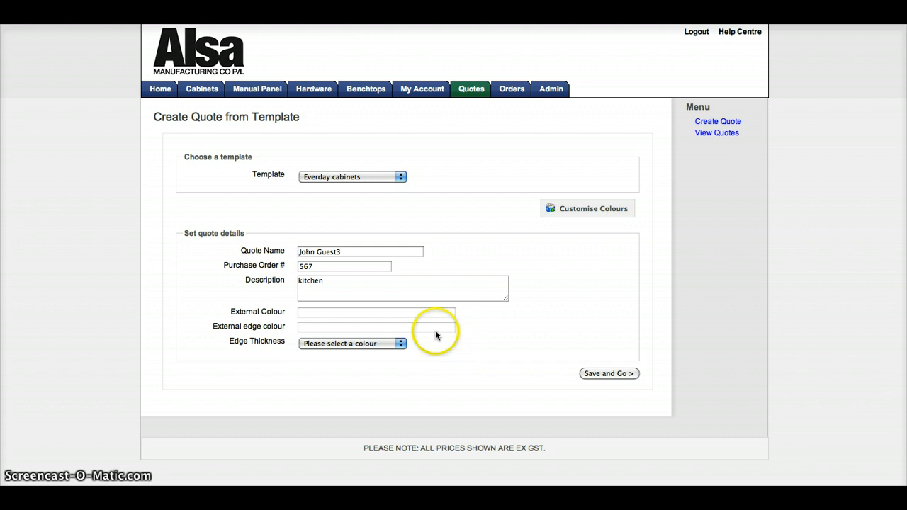
pyautogui.click(366, 312)
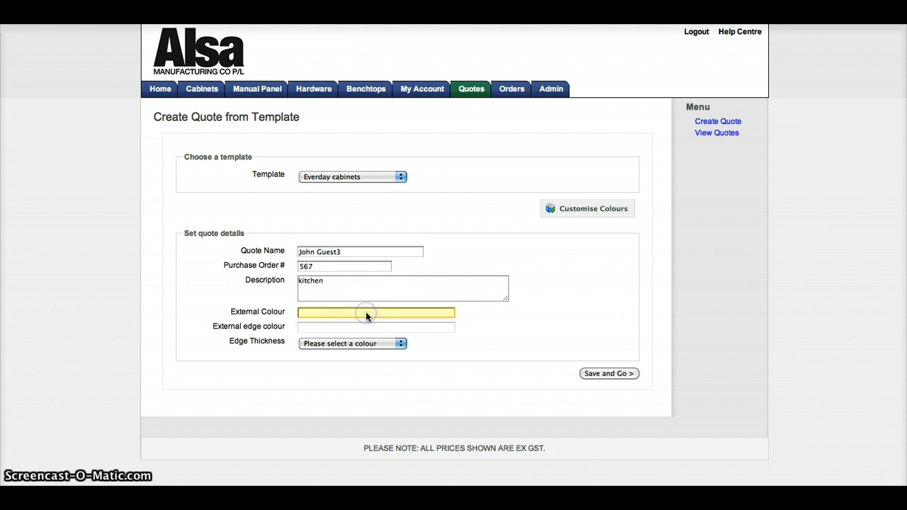
pyautogui.click(427, 238)
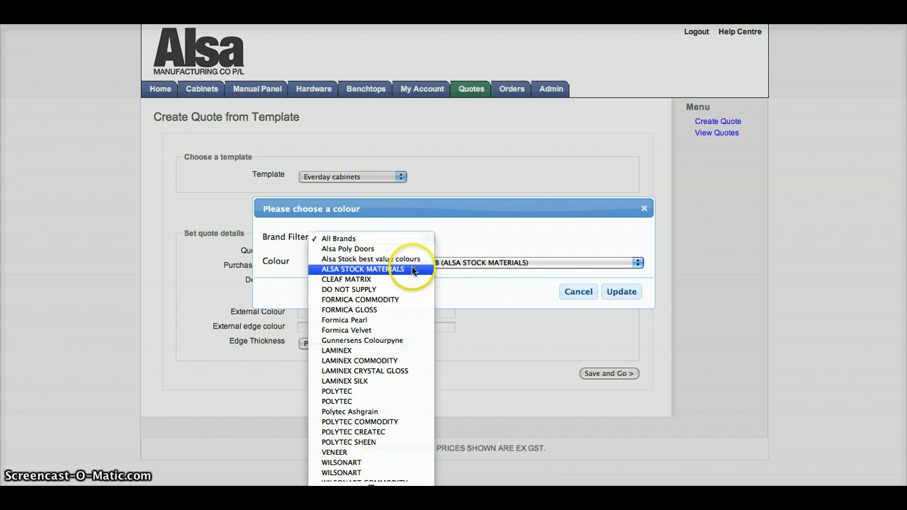
pyautogui.click(363, 423)
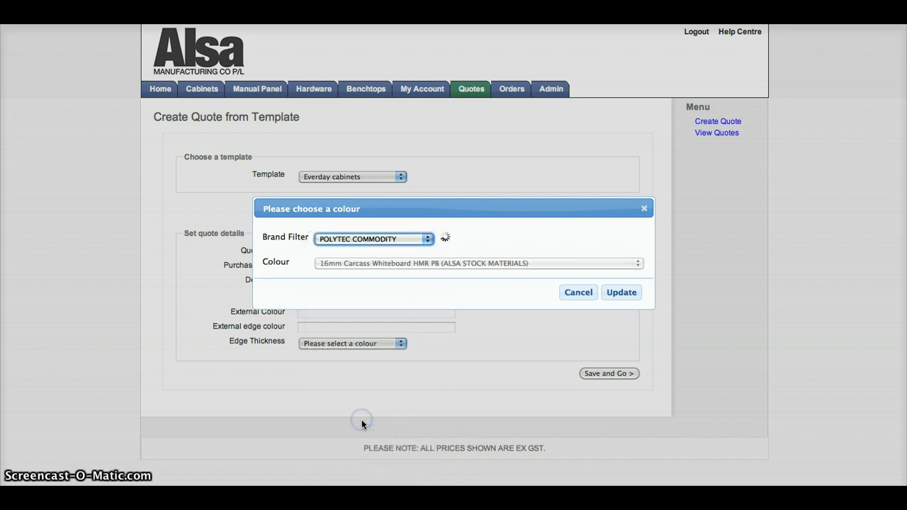
pyautogui.click(568, 264)
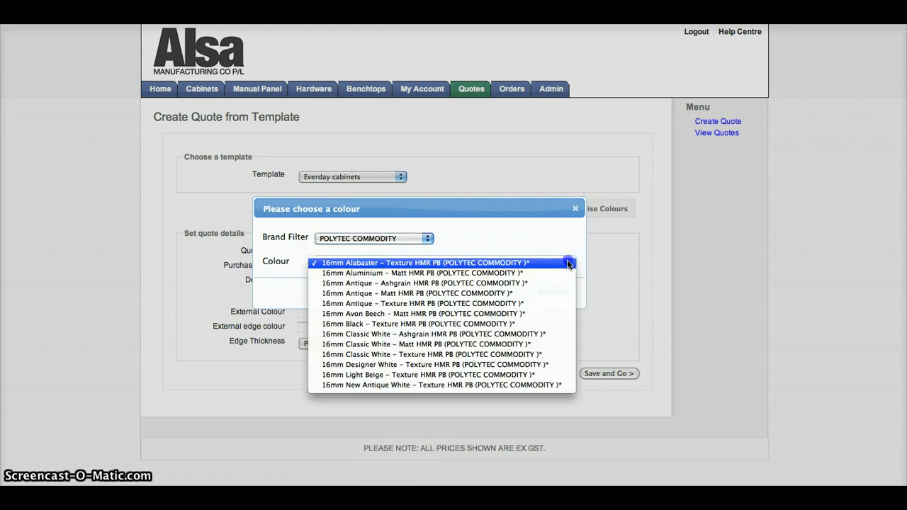
pyautogui.click(517, 373)
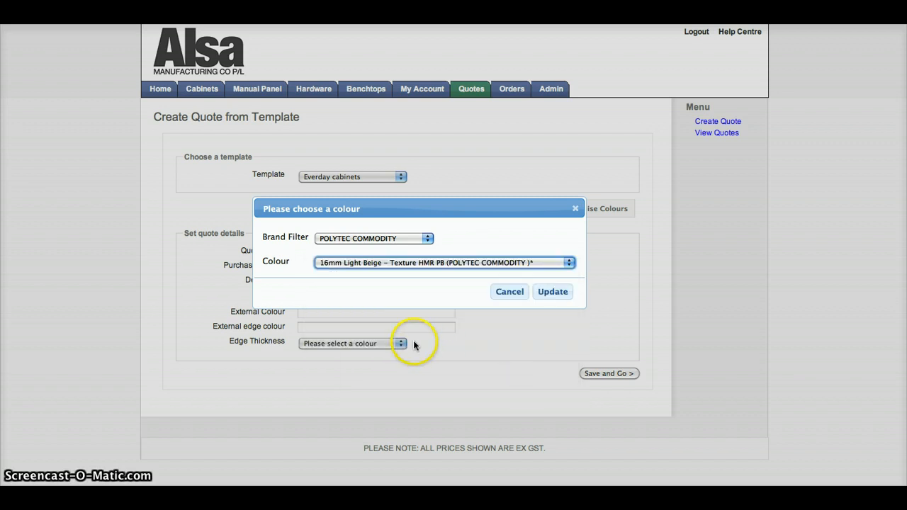
pyautogui.click(548, 292)
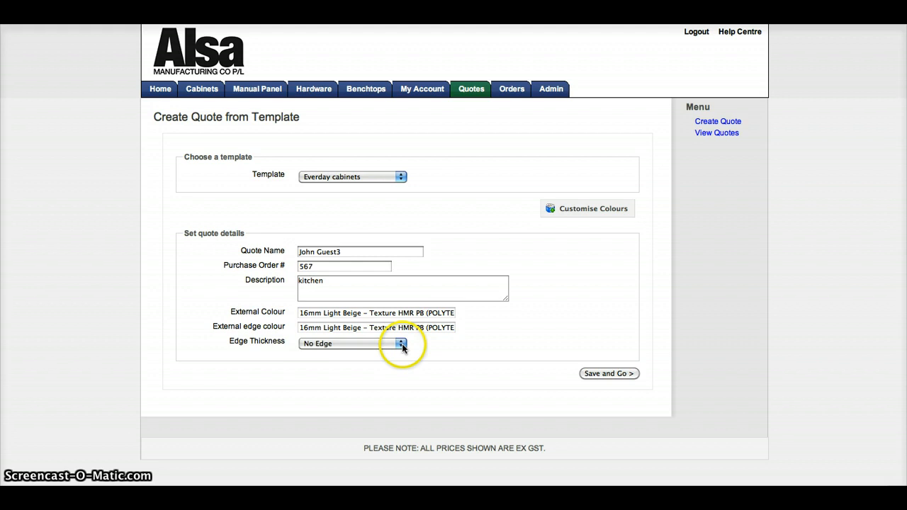
# Set the edge thickness to 1mm and save the quote to proceed to cabinet selection
pyautogui.click(399, 344)
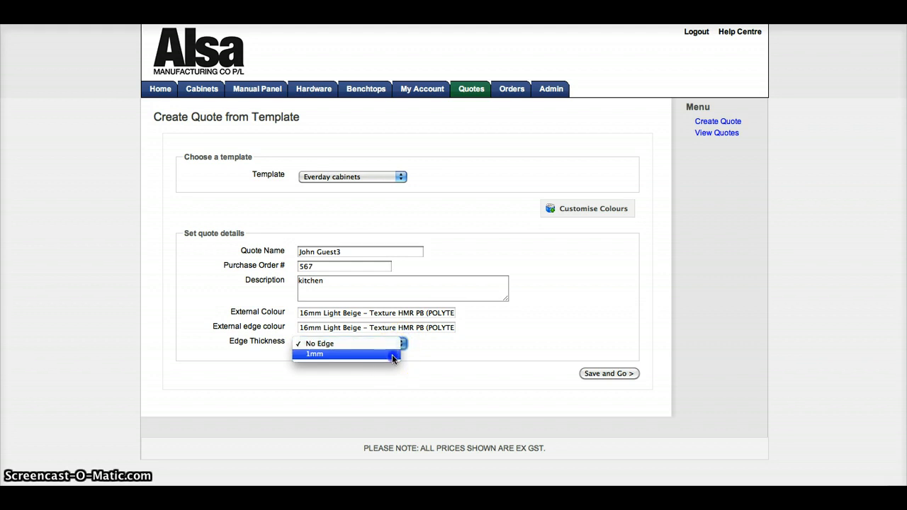
pyautogui.click(394, 355)
pyautogui.click(614, 374)
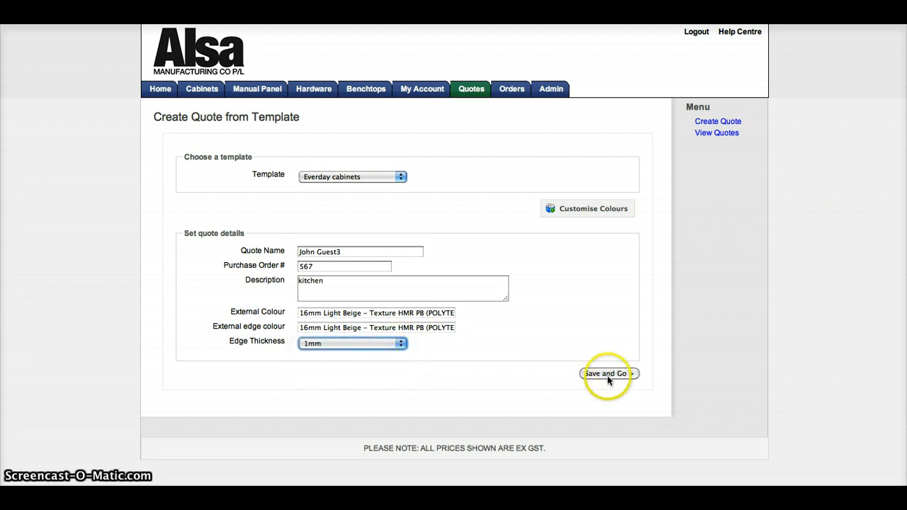
pyautogui.click(608, 376)
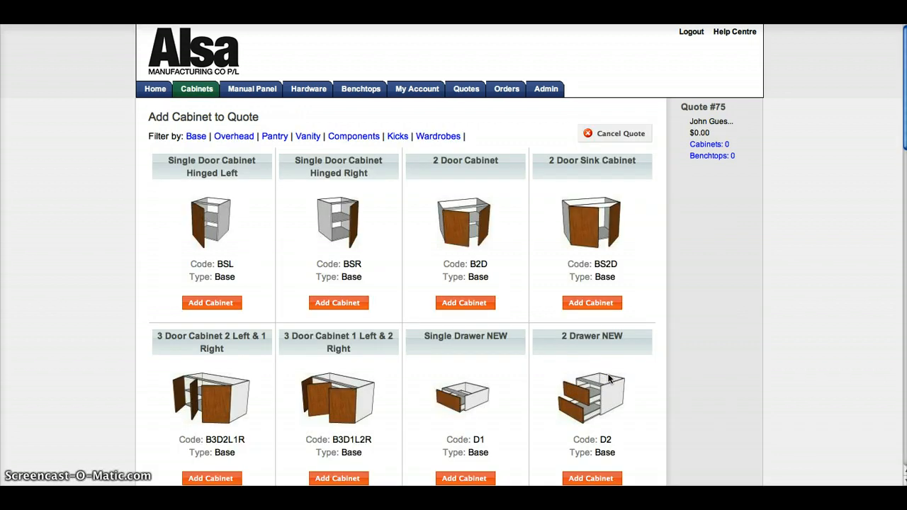
# Choose the 2 Door base cabinet (B2D) for the quote and set its length/width to 890
pyautogui.click(585, 304)
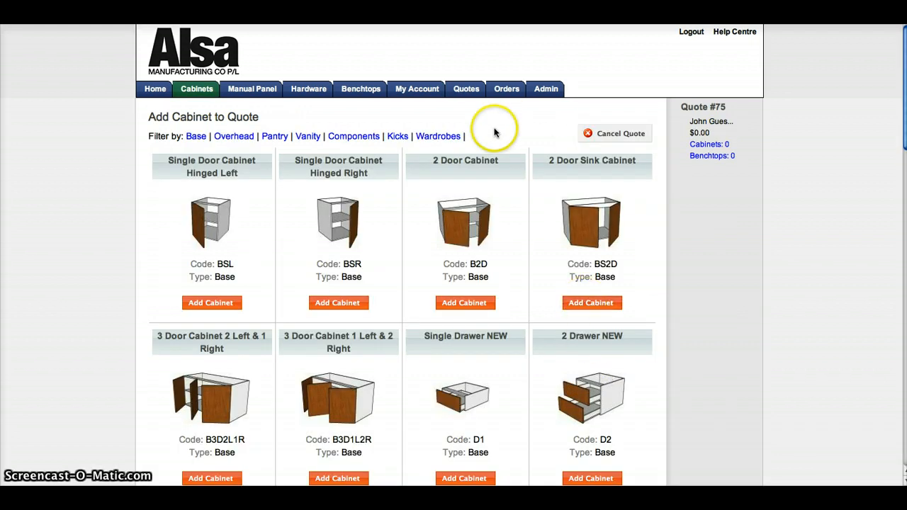
pyautogui.click(473, 252)
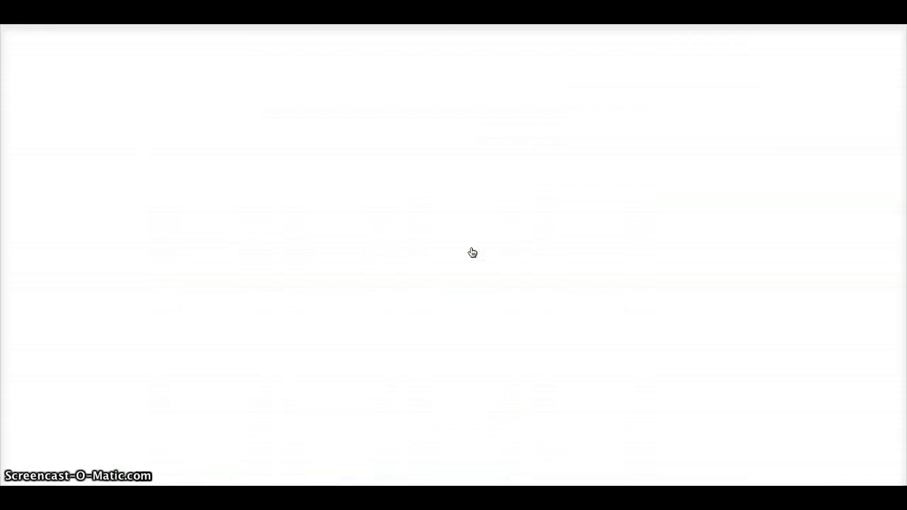
pyautogui.scroll(-3, 424, 244)
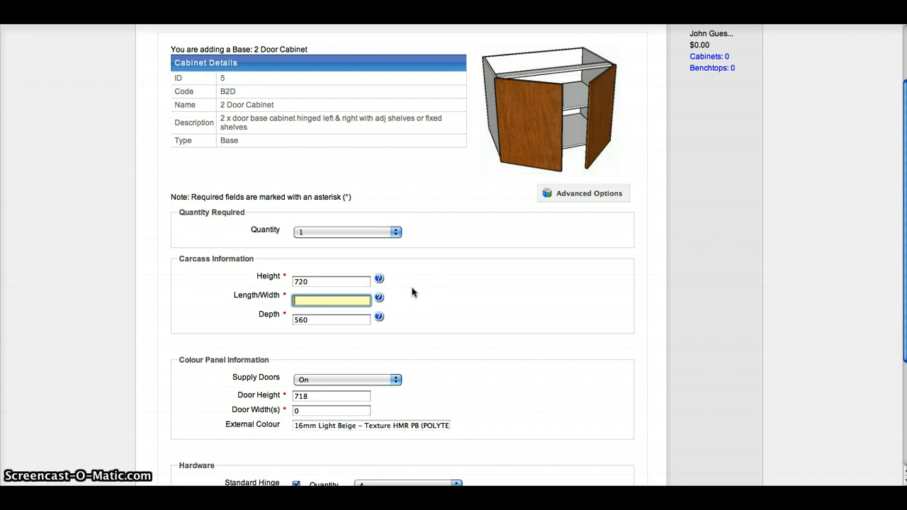
pyautogui.write('890')
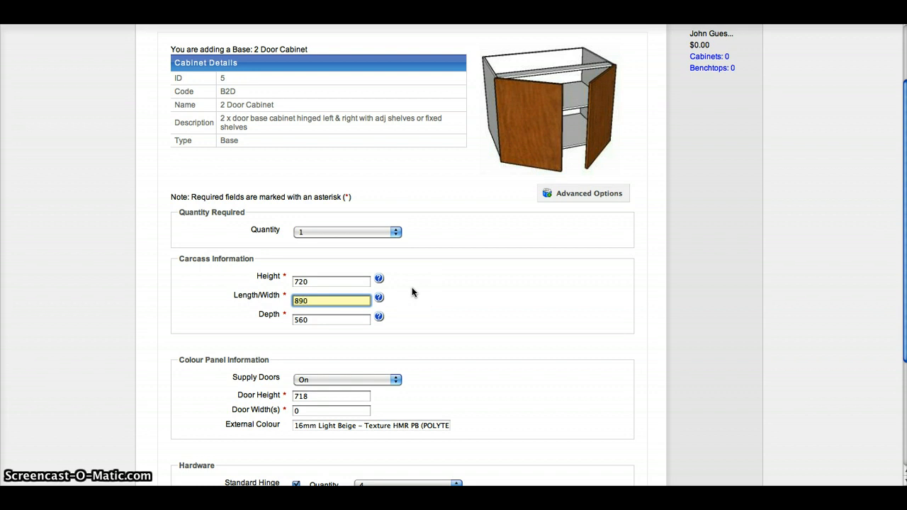
pyautogui.click(478, 285)
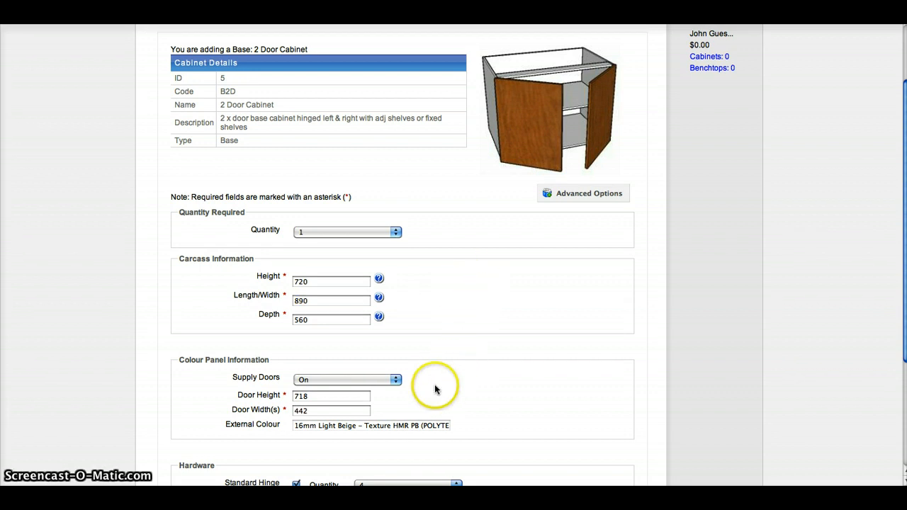
# Name the 2 Door cabinet "#1" and save it to the quote
pyautogui.scroll(-2, 436, 388)
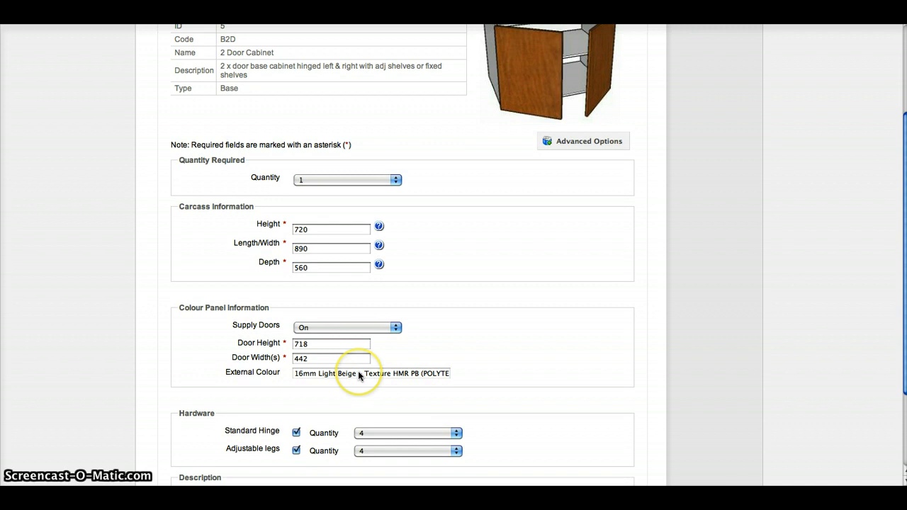
pyautogui.scroll(-3, 385, 365)
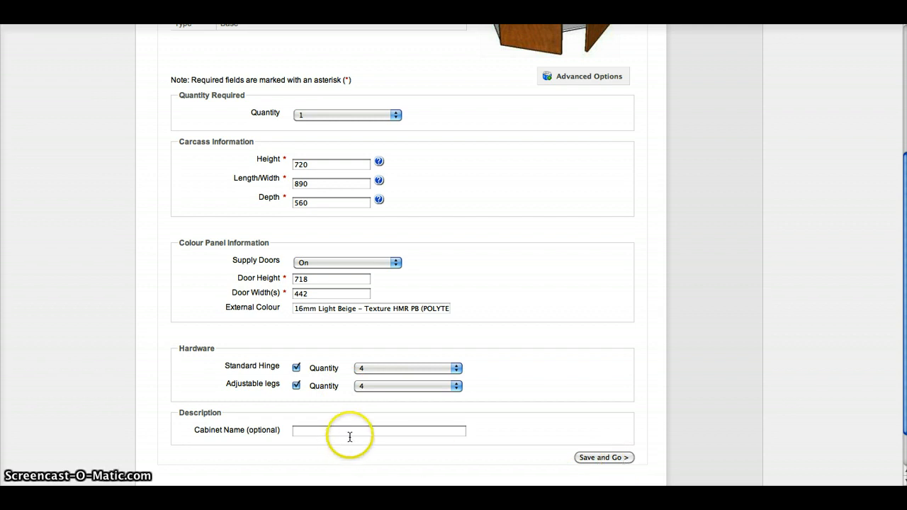
pyautogui.click(349, 432)
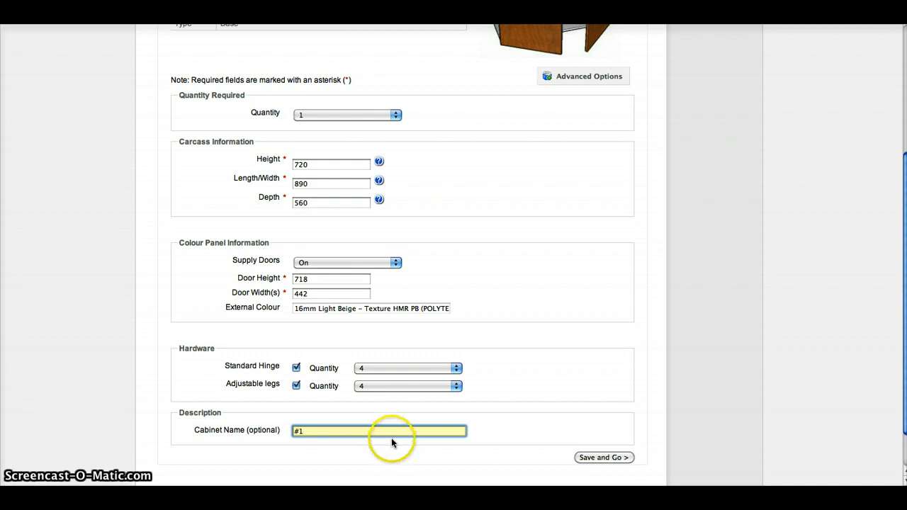
pyautogui.click(599, 457)
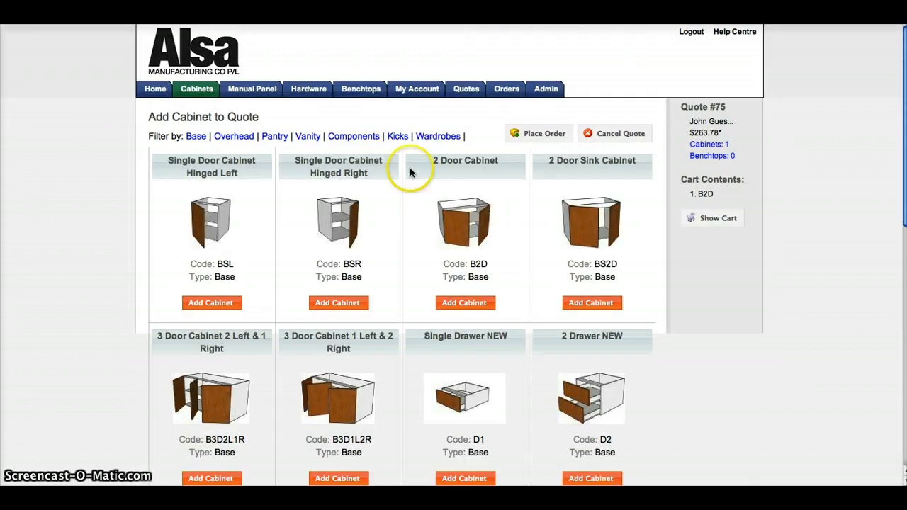
# Choose the 3 Drawer NEW base cabinet (D3) for the quote and set its length/width to 650
pyautogui.scroll(-3, 472, 201)
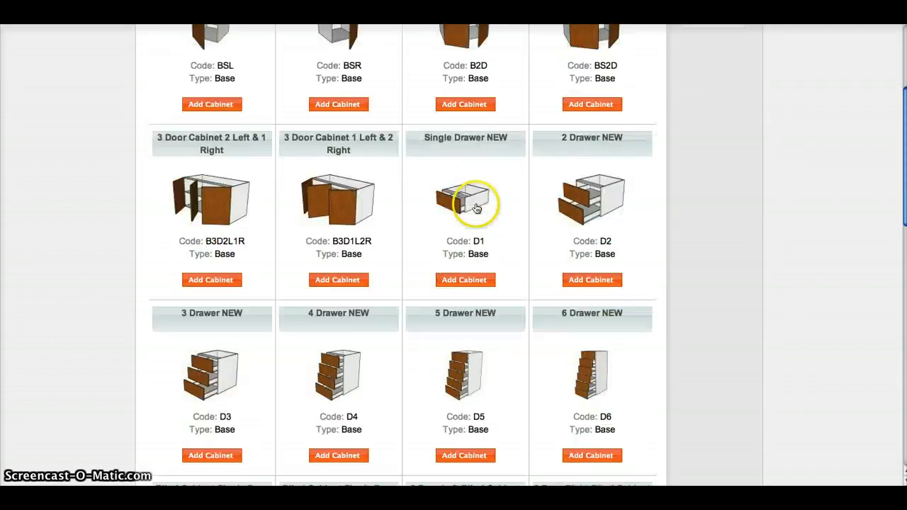
pyautogui.click(220, 383)
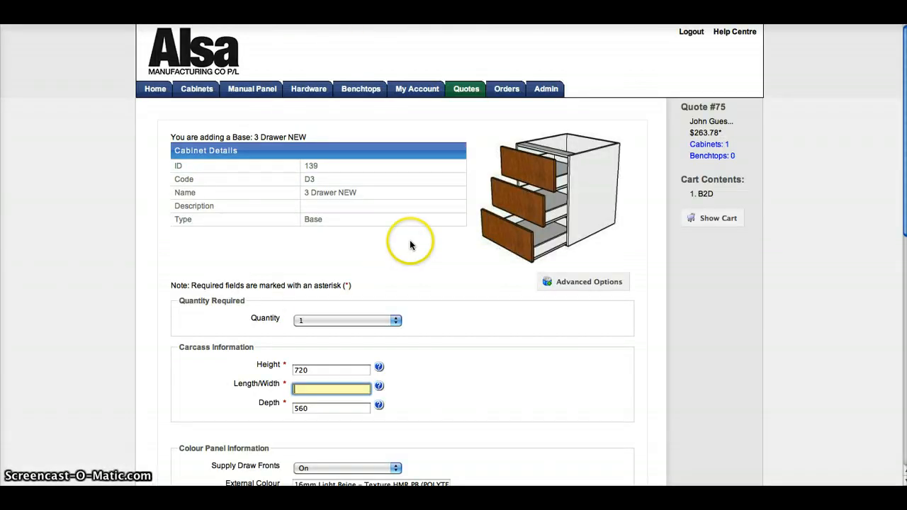
pyautogui.scroll(-3, 411, 212)
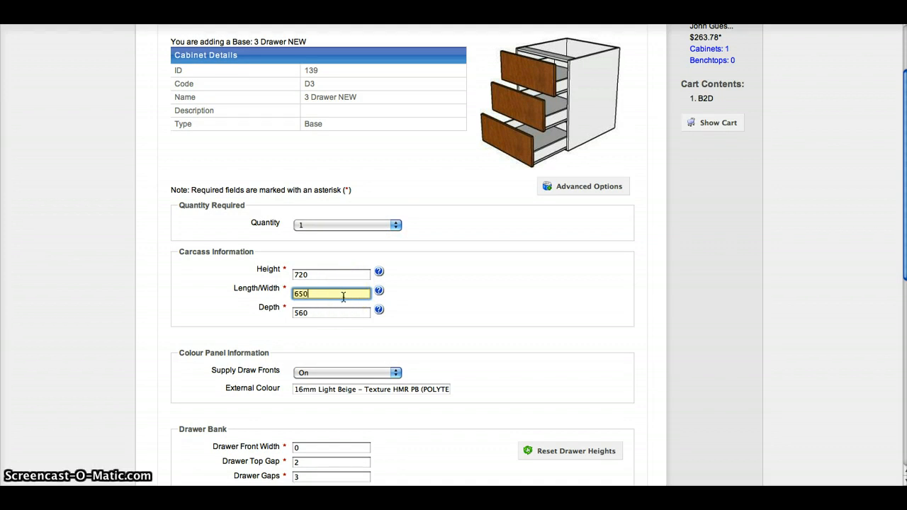
pyautogui.click(346, 355)
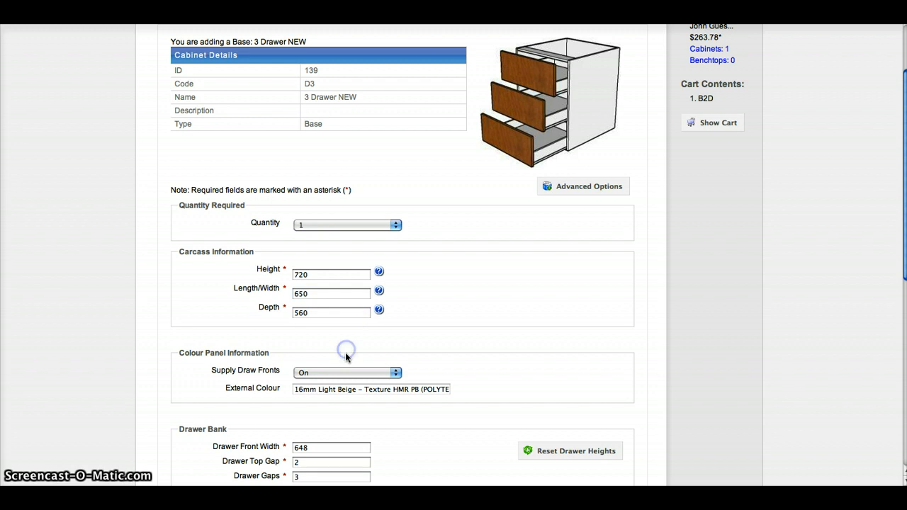
# Set the top drawer's front height to 180 in the drawer bank
pyautogui.scroll(-2, 345, 375)
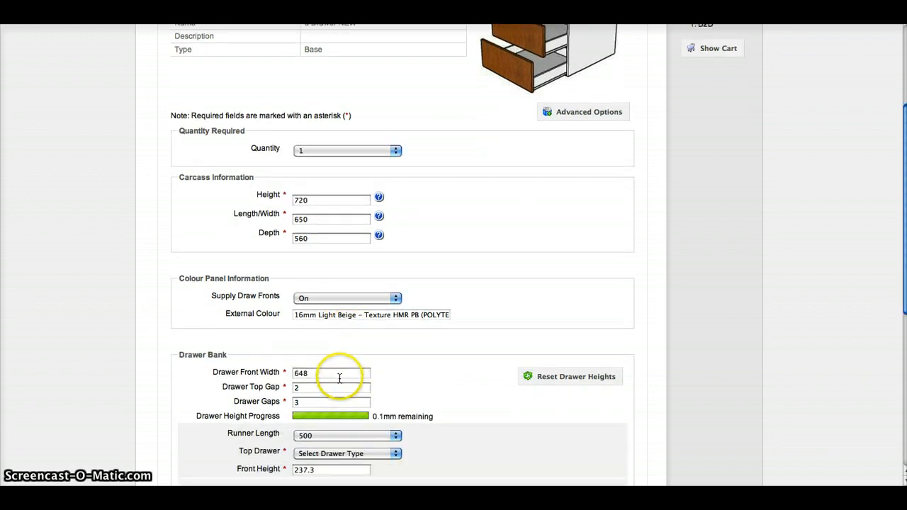
pyautogui.scroll(-5, 340, 375)
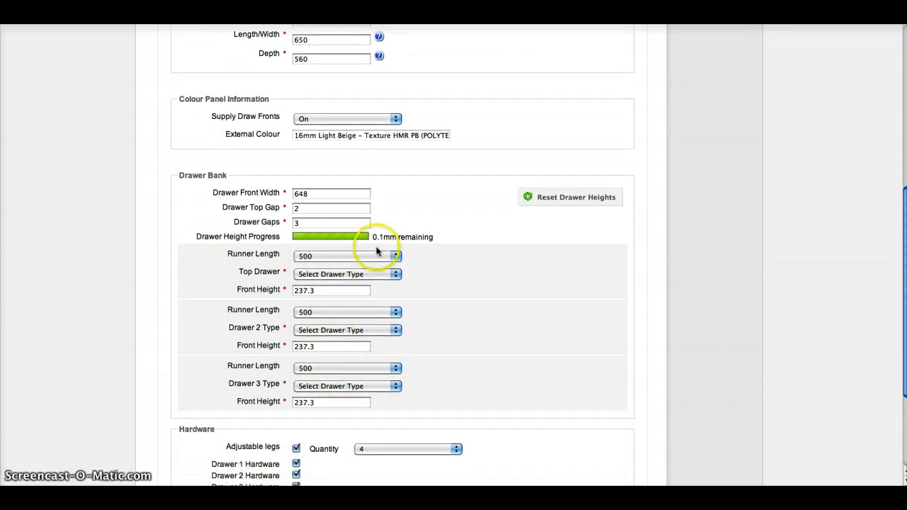
pyautogui.scroll(-1, 343, 258)
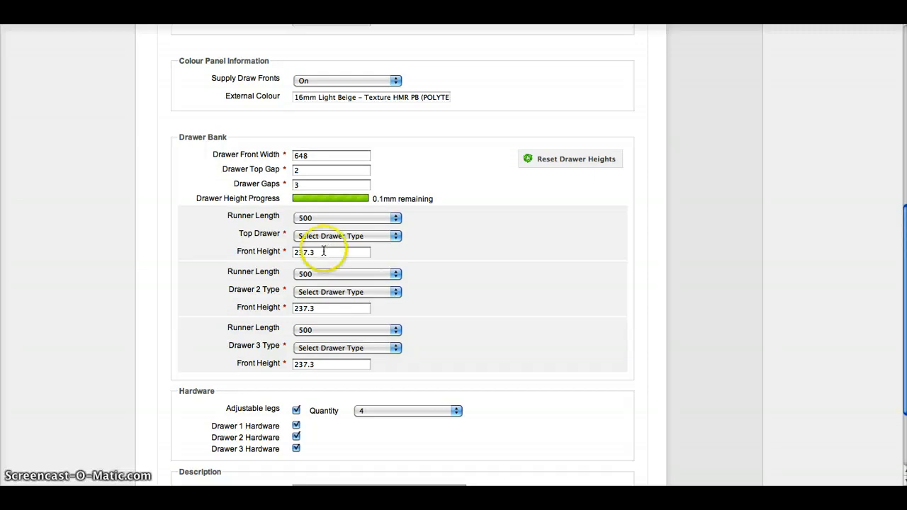
pyautogui.moveTo(327, 251); pyautogui.dragTo(257, 253)
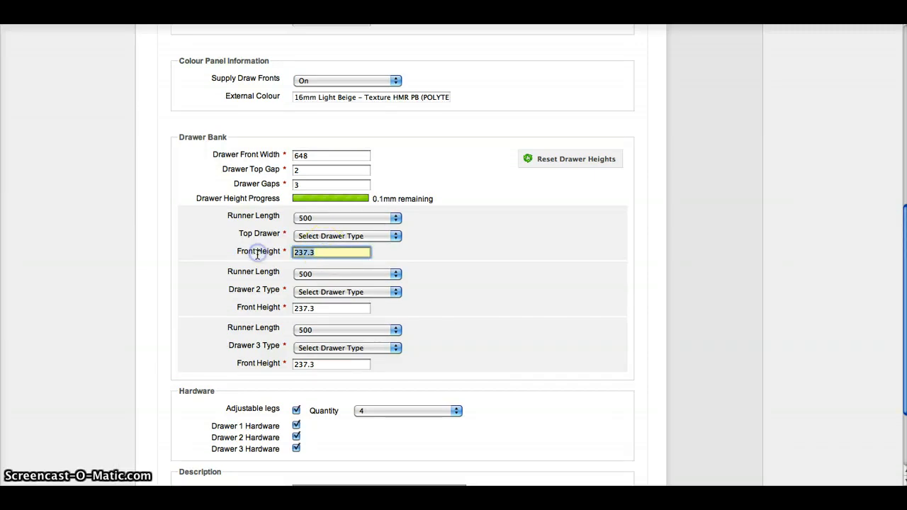
pyautogui.write('180')
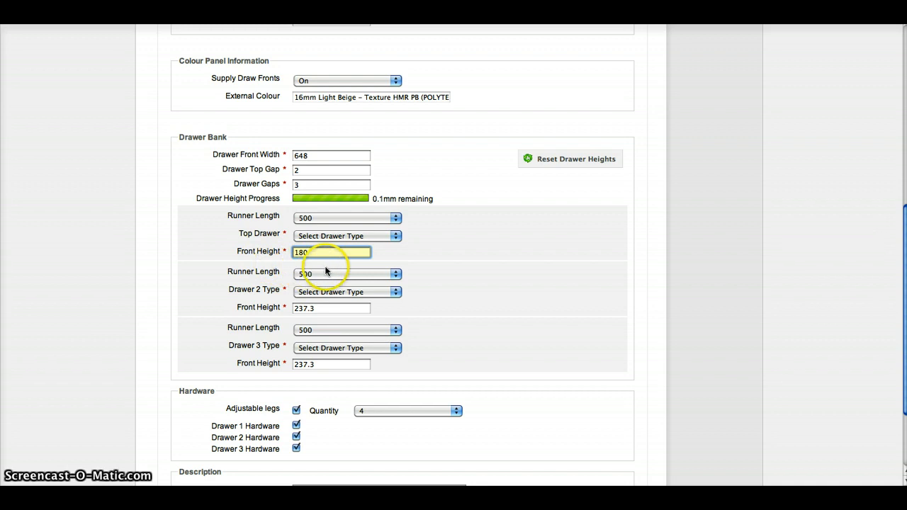
pyautogui.click(327, 287)
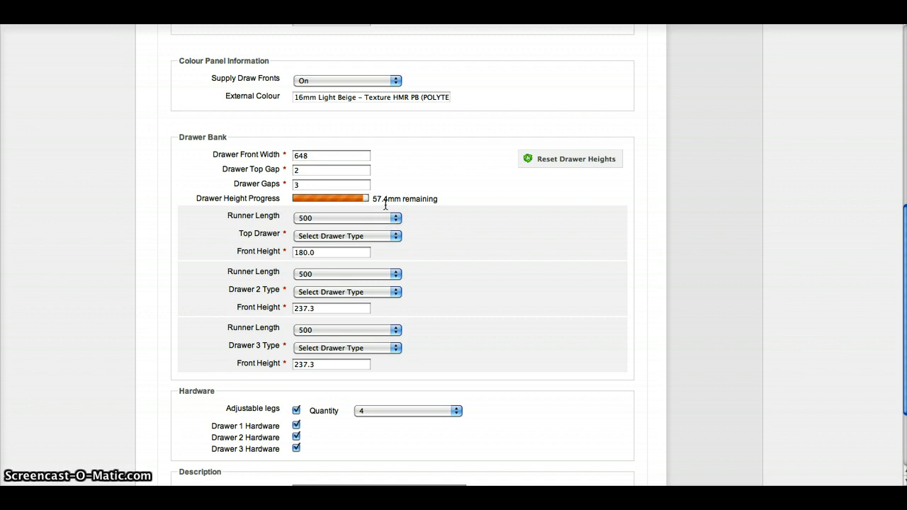
# Set the front height of drawer 3 to 294.7
pyautogui.click(327, 366)
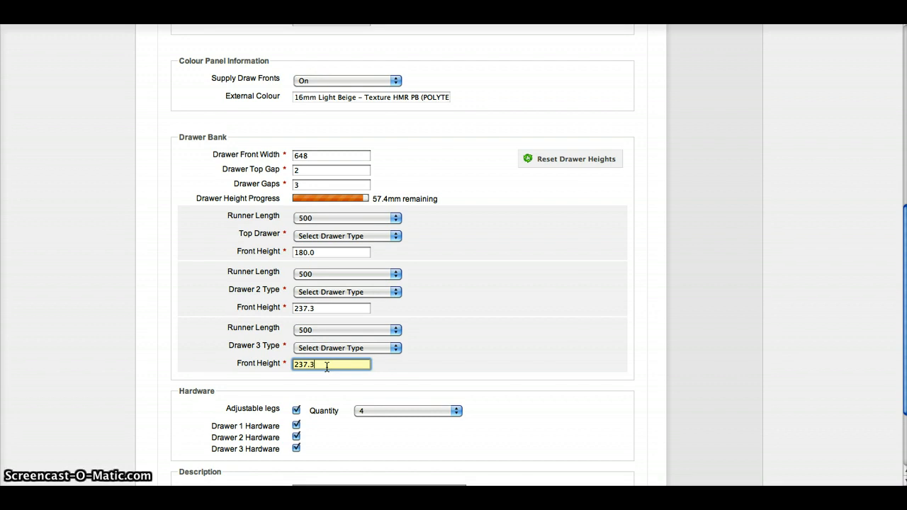
pyautogui.write('294')
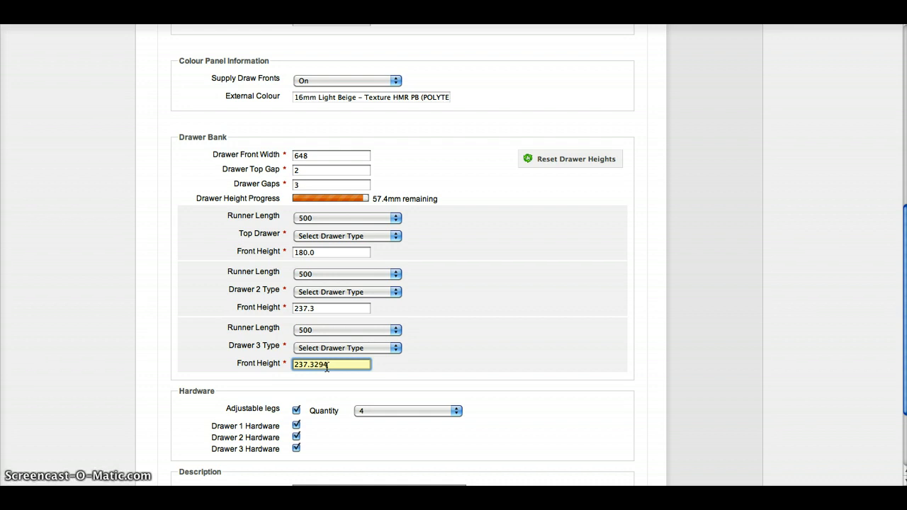
pyautogui.press('BackSpace')
pyautogui.press('BackSpace')
pyautogui.press('BackSpace')
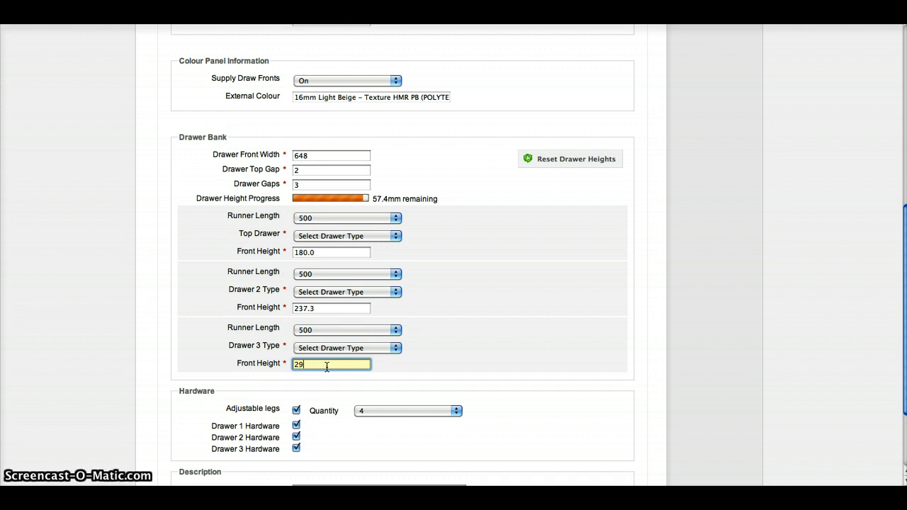
pyautogui.write('.7')
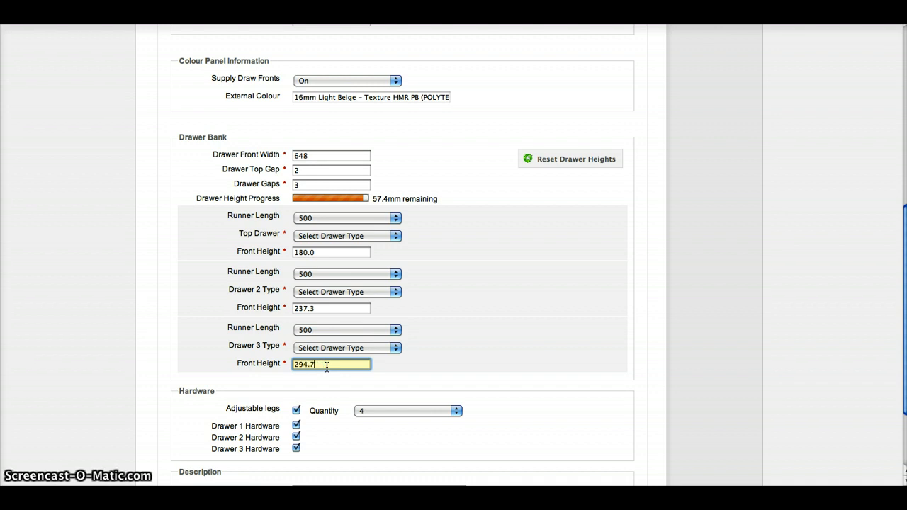
pyautogui.click(565, 305)
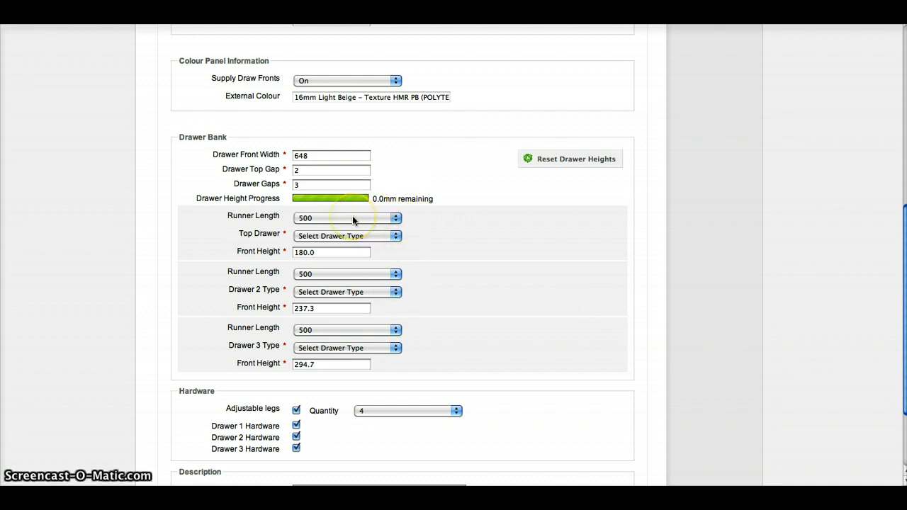
# Select a 500 runner length for the top drawer and assign the MultiTech 118mm type to the top drawer and drawer 2
pyautogui.click(395, 219)
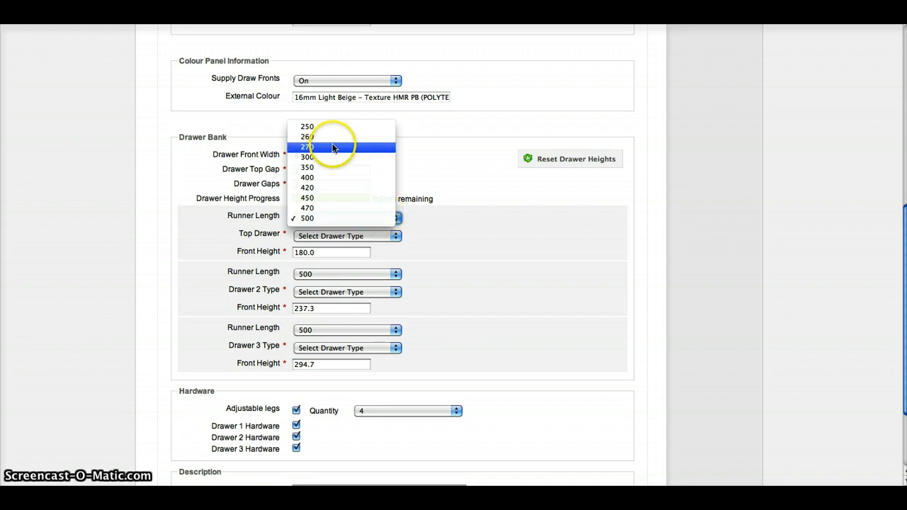
pyautogui.click(332, 219)
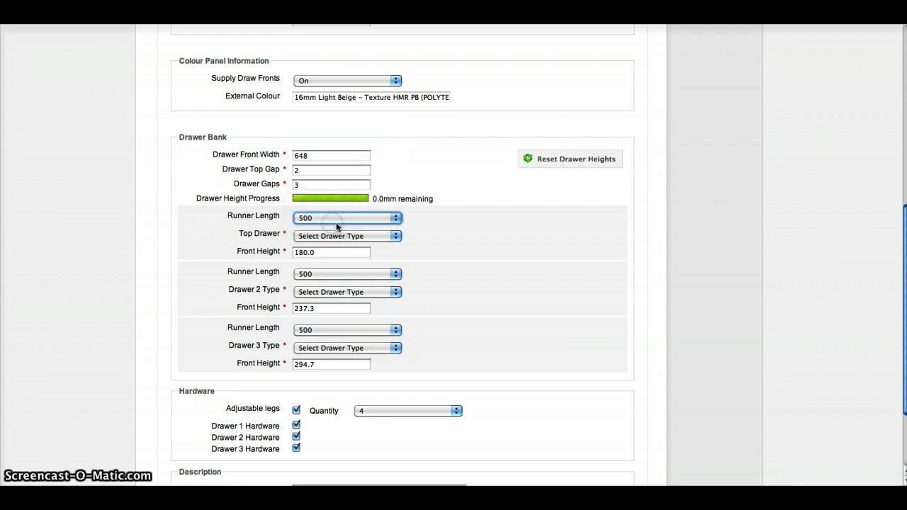
pyautogui.click(399, 236)
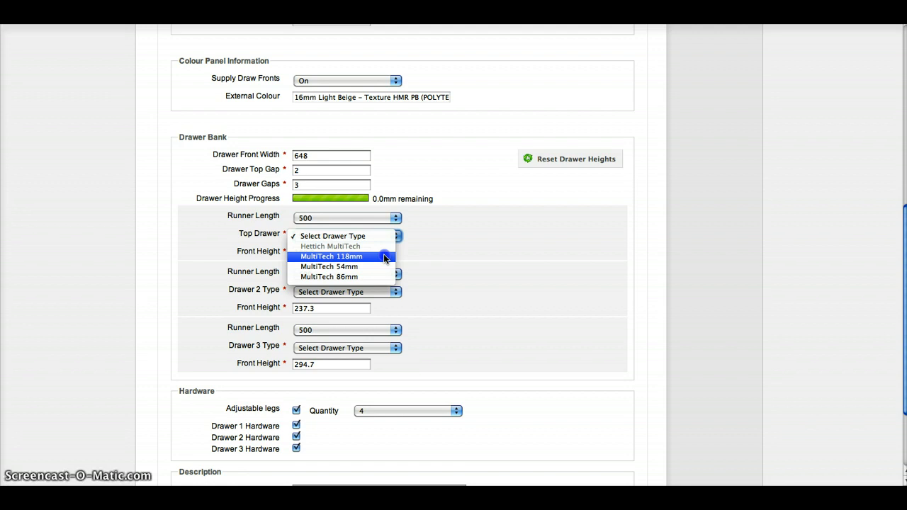
pyautogui.click(383, 255)
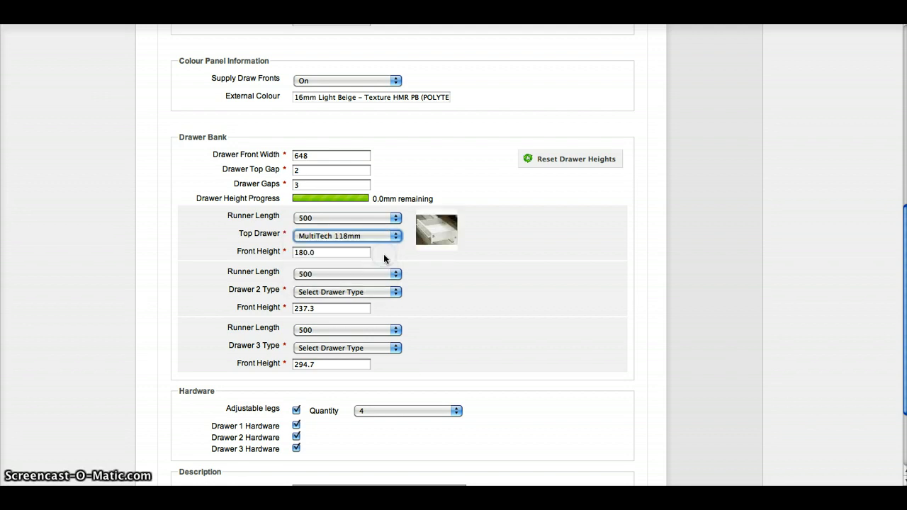
pyautogui.click(396, 292)
pyautogui.click(387, 316)
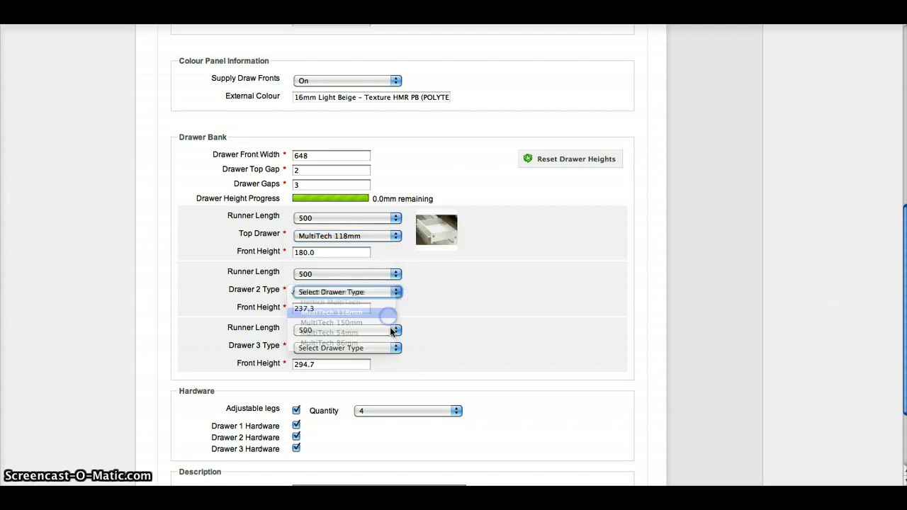
# Assign the MultiTech 214mm type to drawer 3 and save the 3 Drawer cabinet to the quote
pyautogui.click(396, 348)
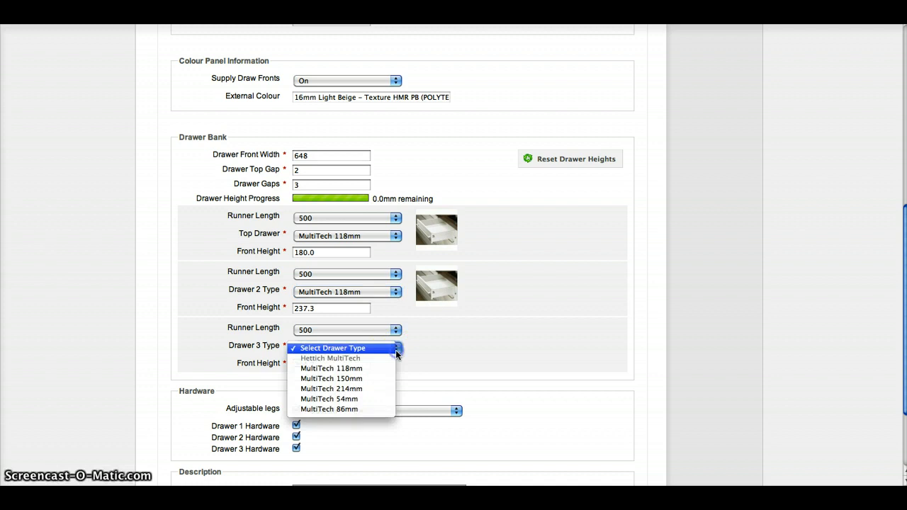
pyautogui.click(388, 389)
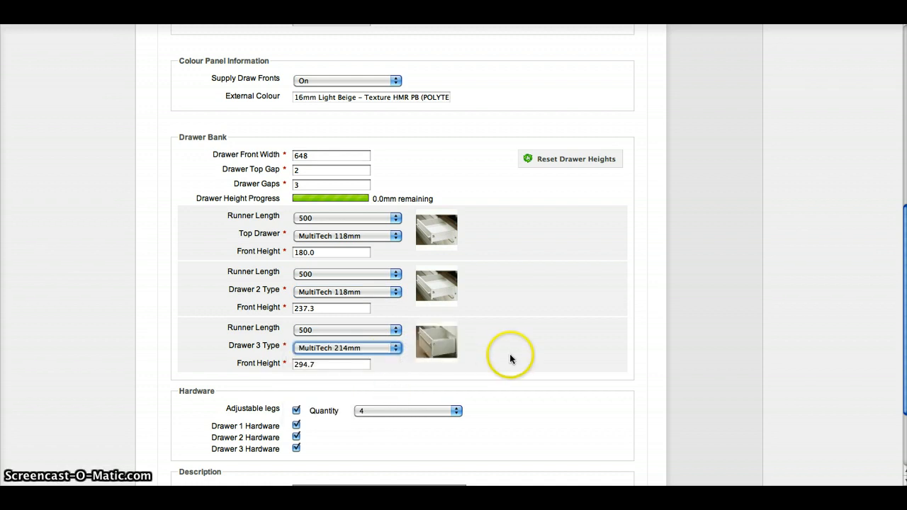
pyautogui.scroll(-3, 507, 362)
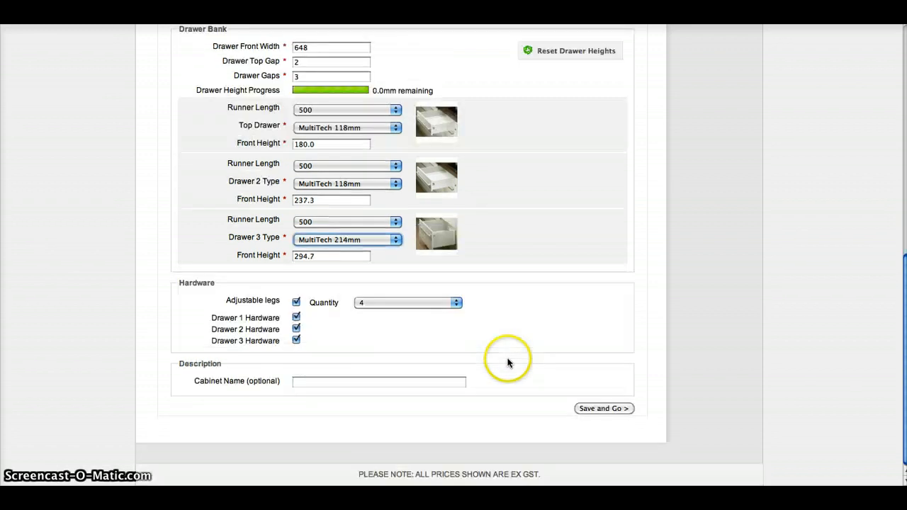
pyautogui.click(603, 408)
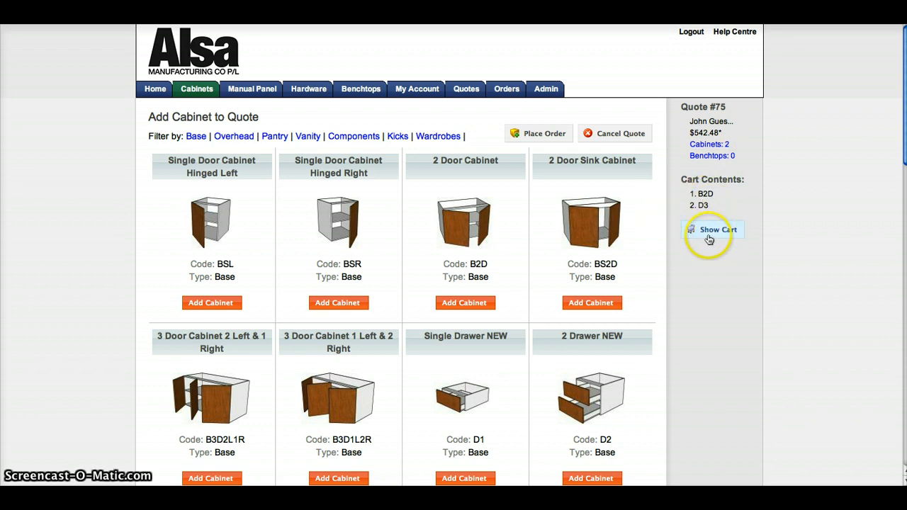
# Add one Screws chipboard 45mm (100) item from the hardware accessories to the quote
pyautogui.moveTo(312, 88)
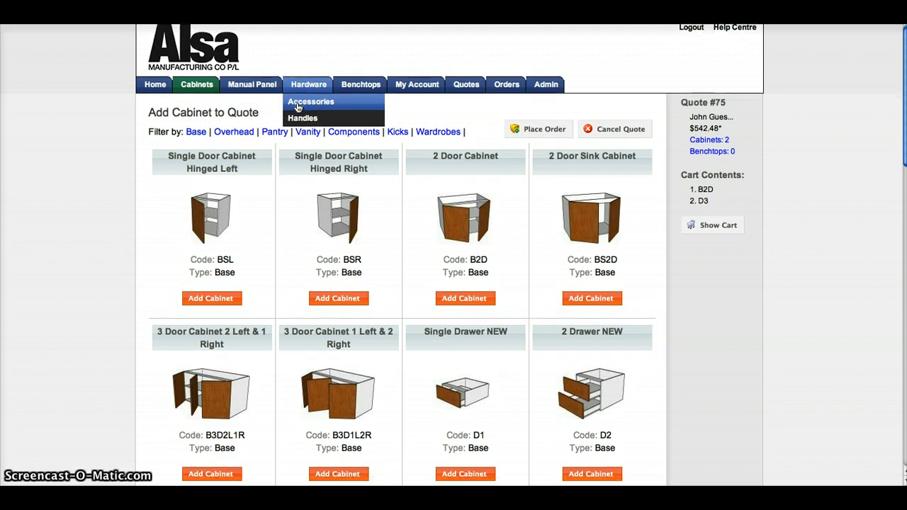
pyautogui.scroll(-1, 298, 106)
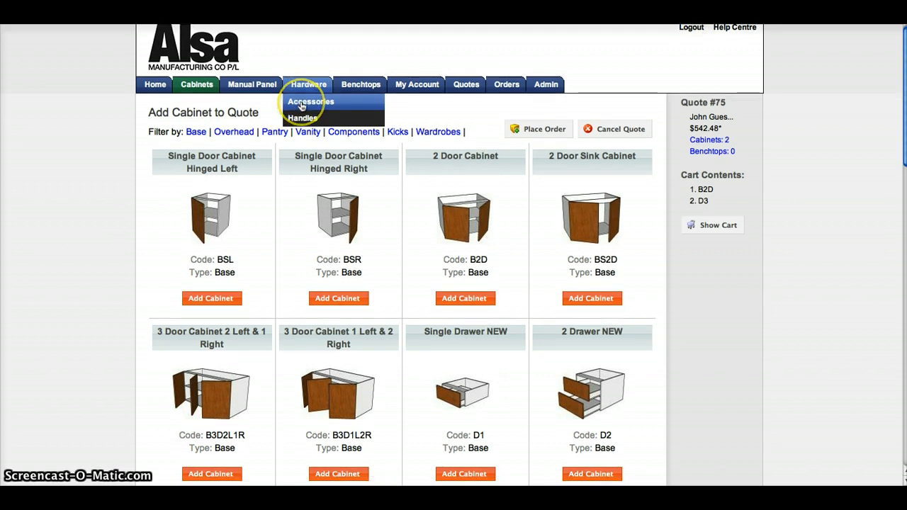
pyautogui.click(303, 104)
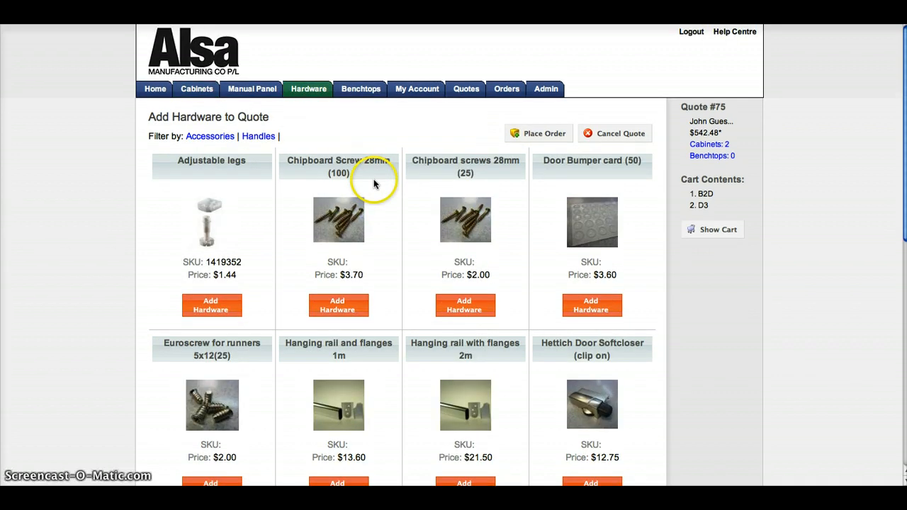
pyautogui.scroll(-3, 374, 183)
pyautogui.scroll(-2, 374, 183)
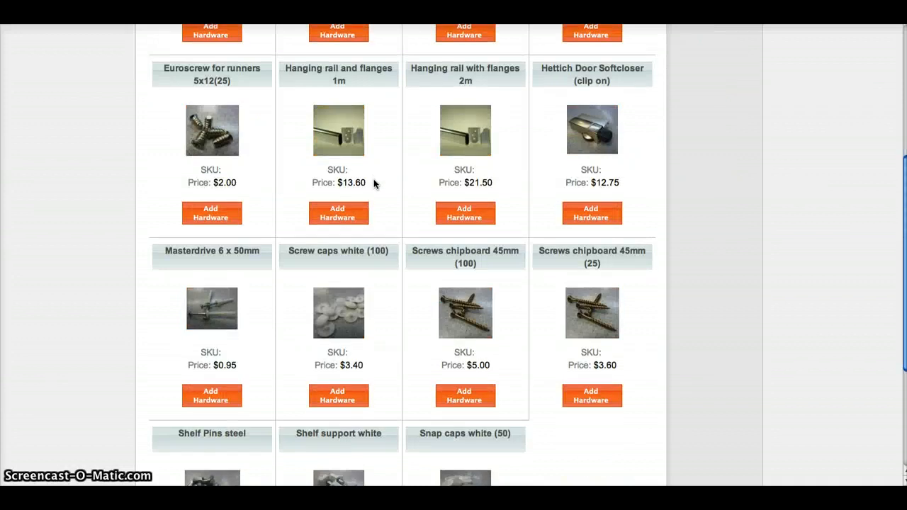
pyautogui.scroll(1, 374, 184)
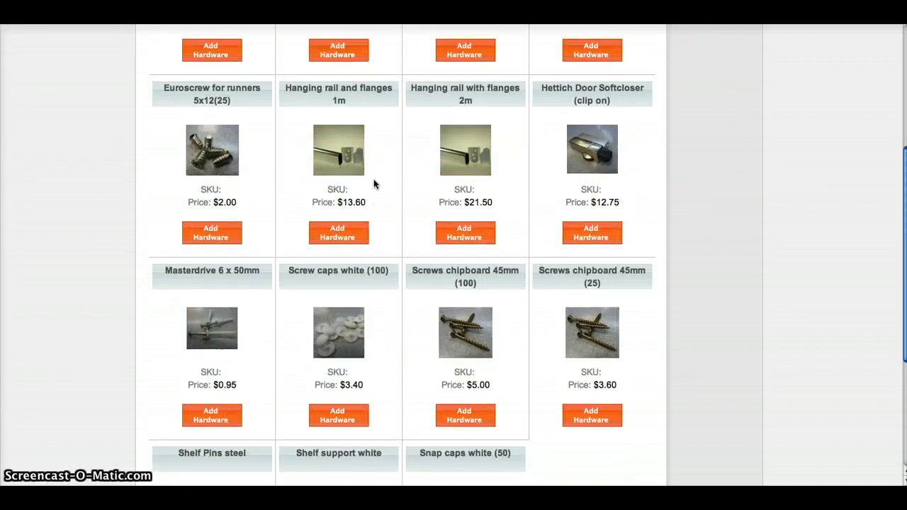
pyautogui.click(467, 337)
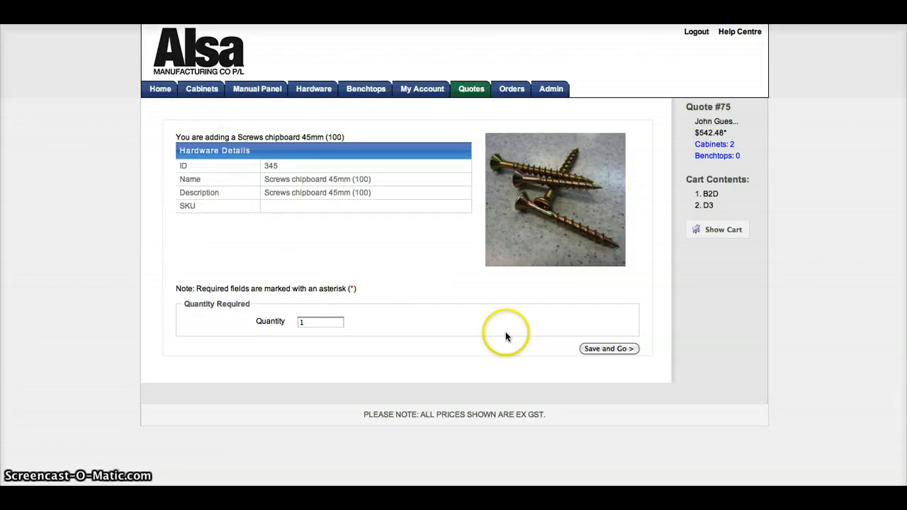
pyautogui.click(610, 349)
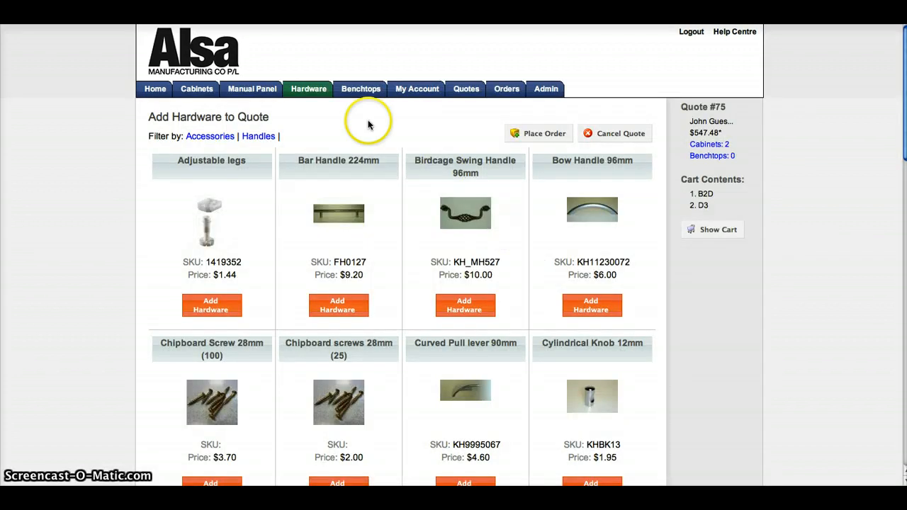
# Add five Finger Pull handles from the handles hardware range to the quote
pyautogui.moveTo(309, 89)
pyautogui.click(309, 122)
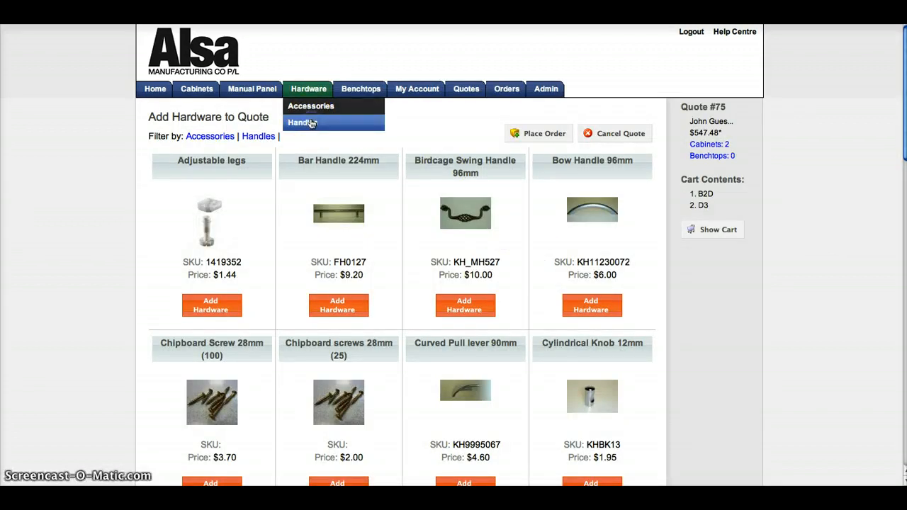
pyautogui.scroll(-3, 333, 165)
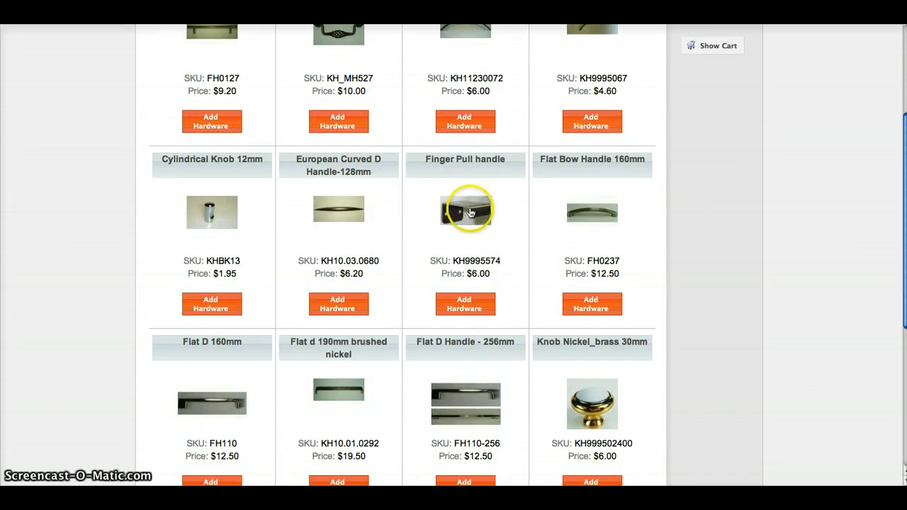
pyautogui.click(470, 213)
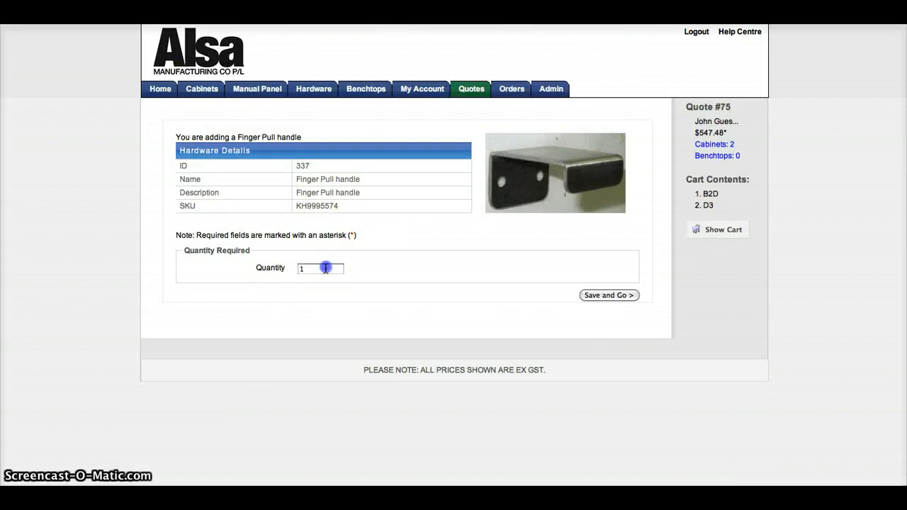
pyautogui.doubleClick(321, 268)
pyautogui.write('5')
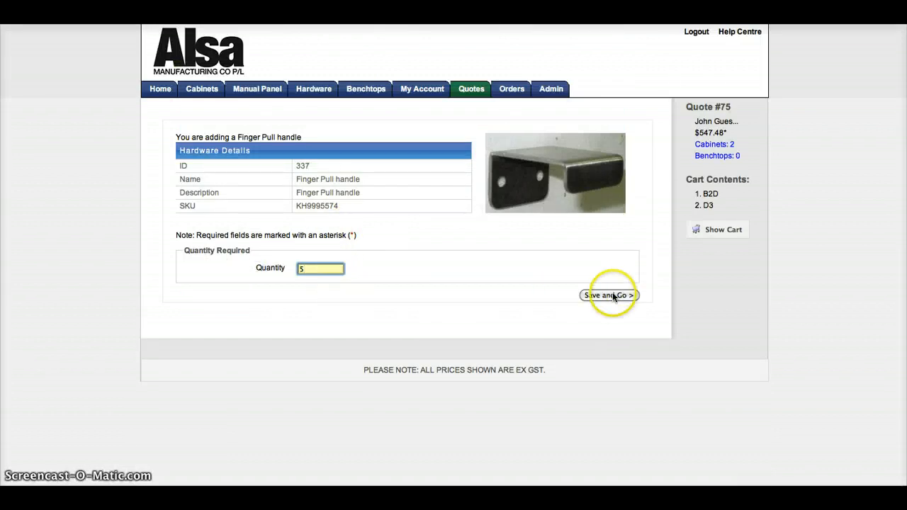
pyautogui.click(612, 292)
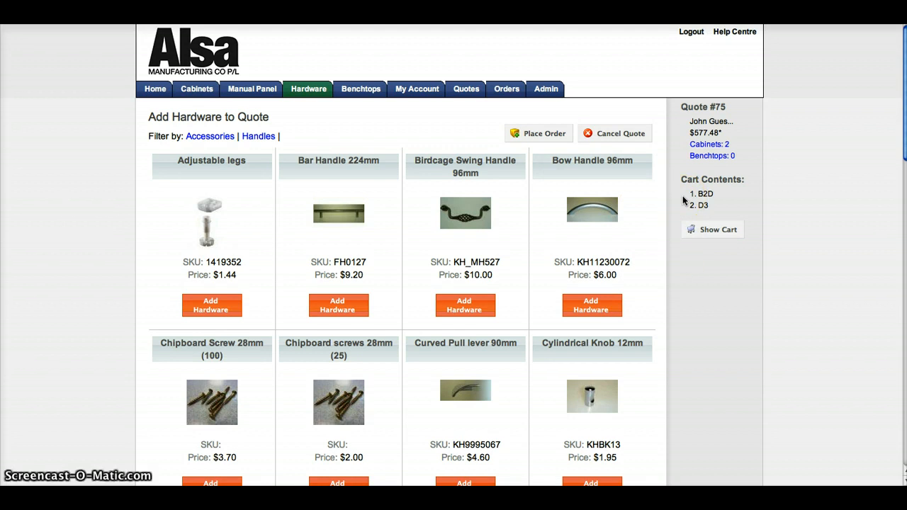
# Start a straight benchtop for the quote in the Wilsonart range with the Amaretto Marquina 38 colour
pyautogui.click(360, 91)
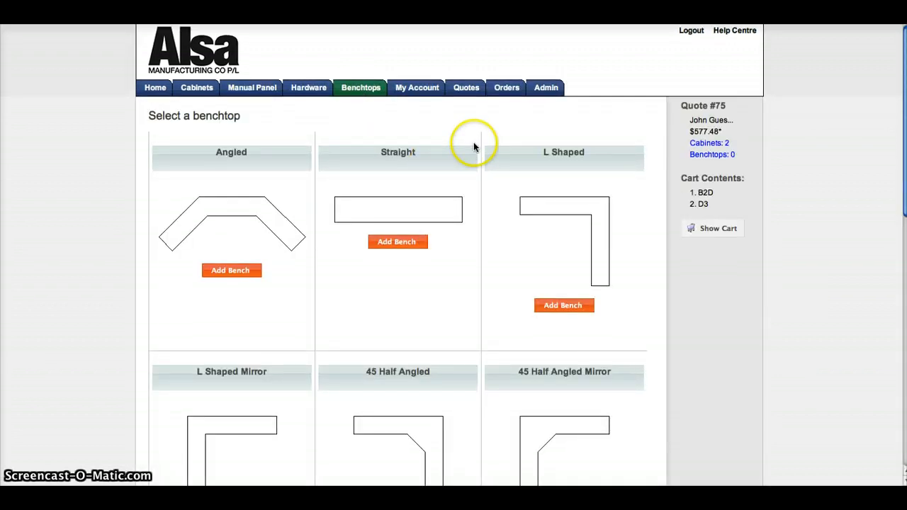
pyautogui.scroll(-3, 474, 146)
pyautogui.click(399, 111)
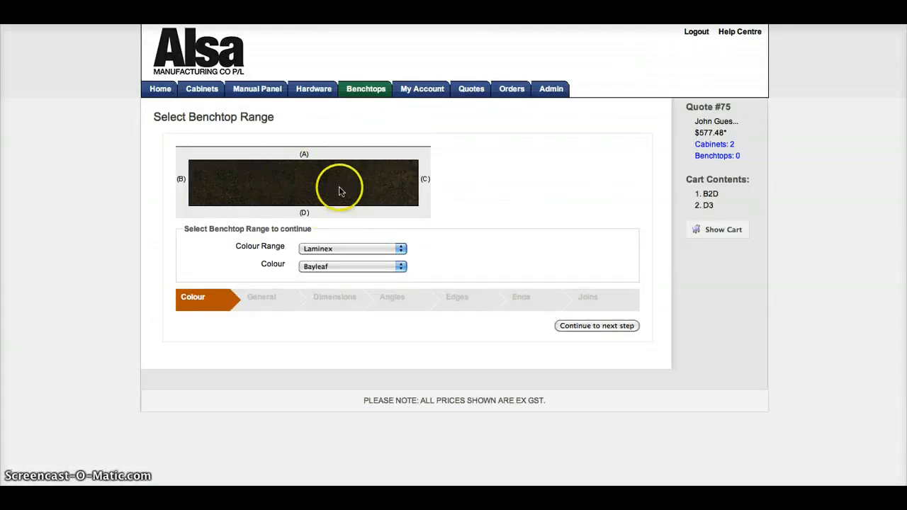
pyautogui.click(401, 249)
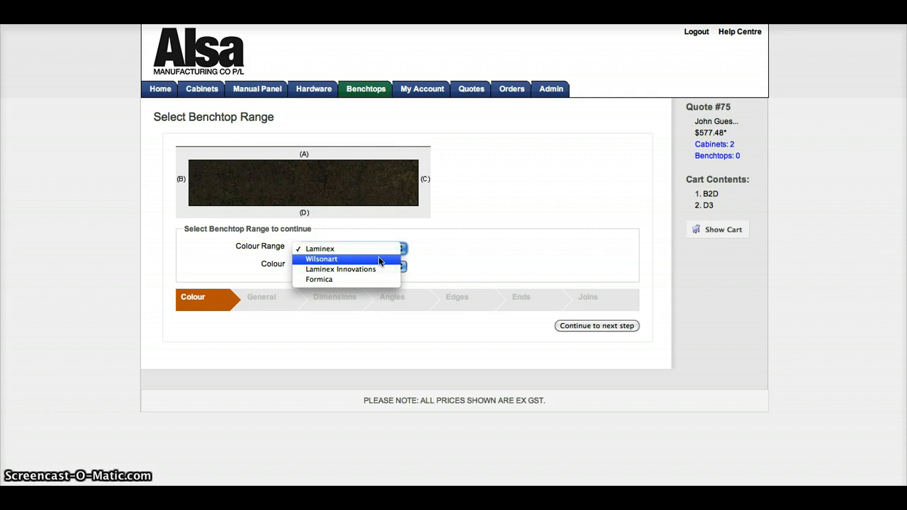
pyautogui.click(379, 259)
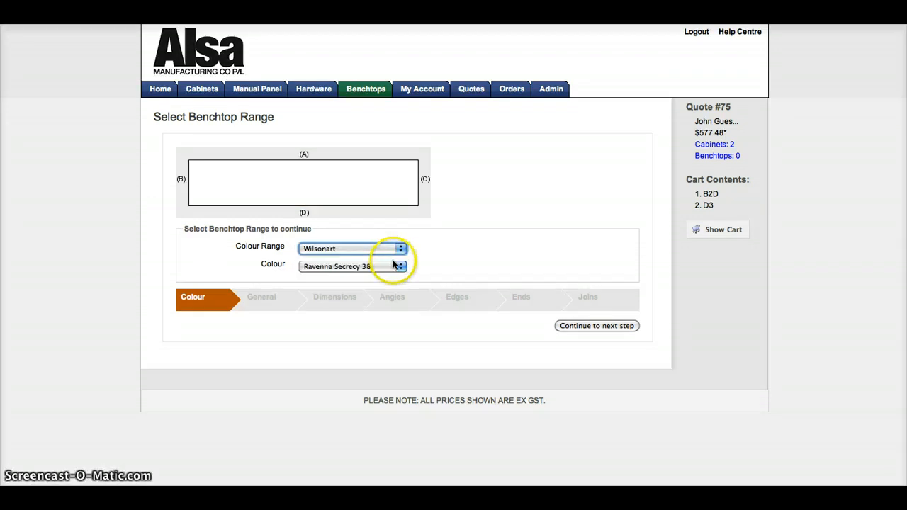
pyautogui.click(397, 267)
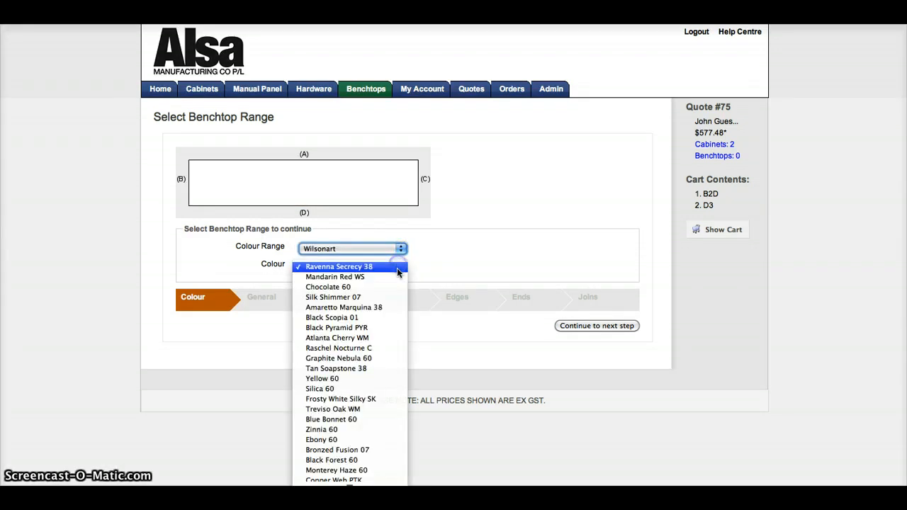
pyautogui.click(393, 307)
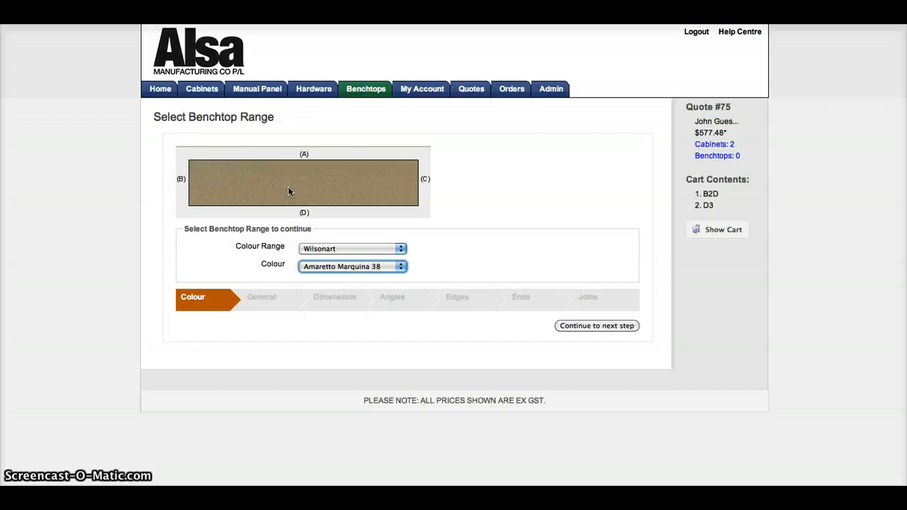
pyautogui.click(303, 197)
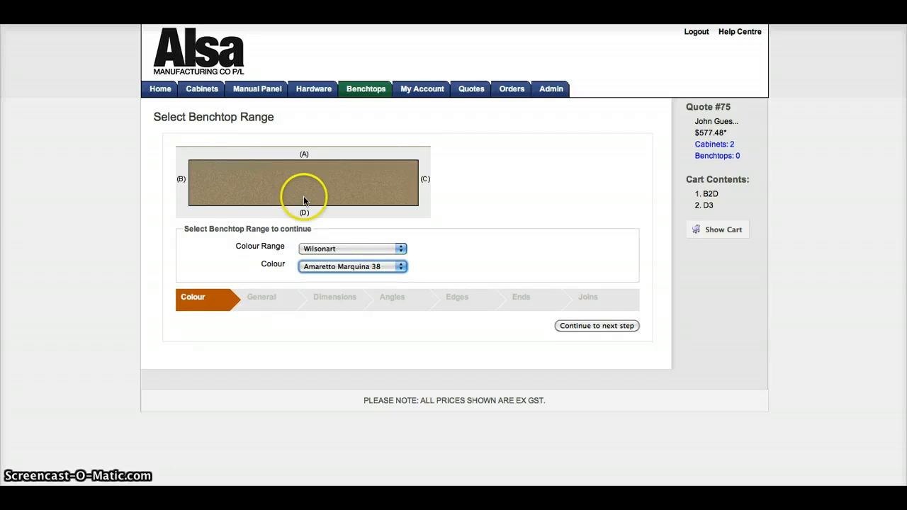
pyautogui.click(595, 327)
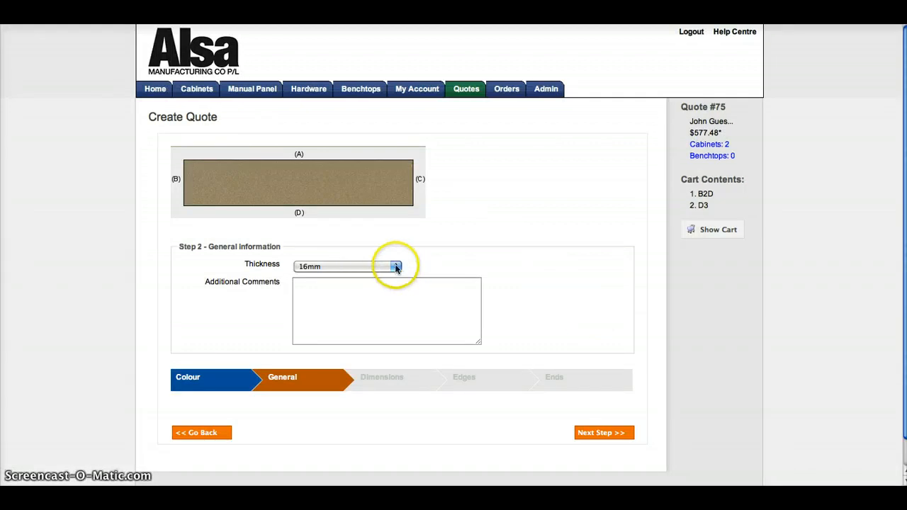
# Set the benchtop thickness to 32mm and continue to its dimensions
pyautogui.click(394, 268)
pyautogui.click(383, 287)
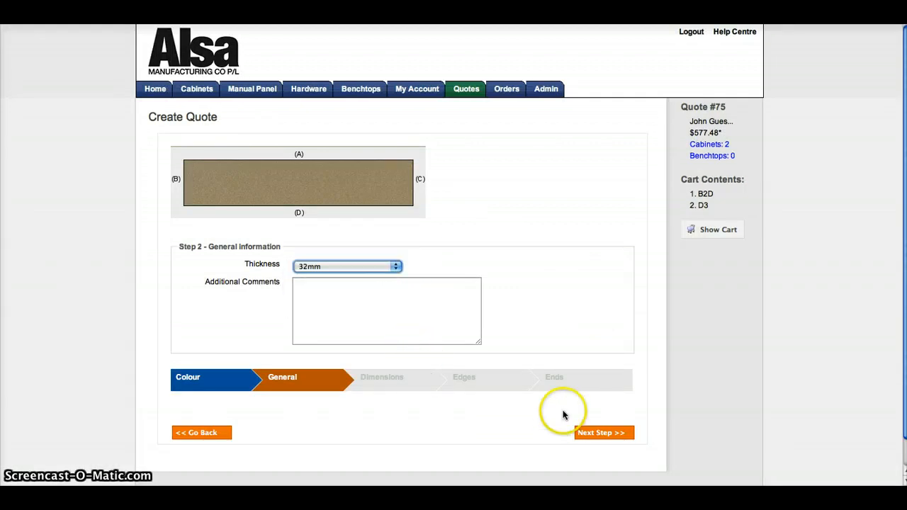
pyautogui.click(594, 434)
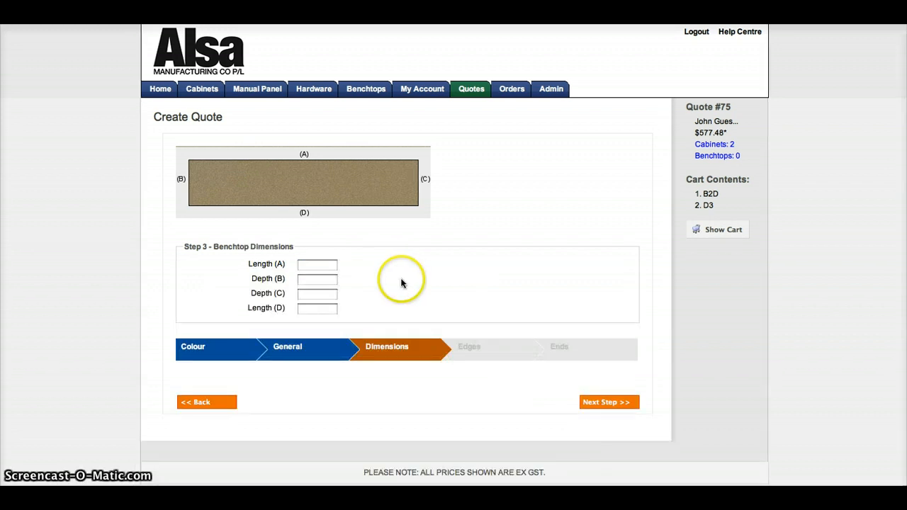
# Set the benchtop's lengths A and D to 2600 and depths B and C to 600, and continue to its edges
pyautogui.click(329, 263)
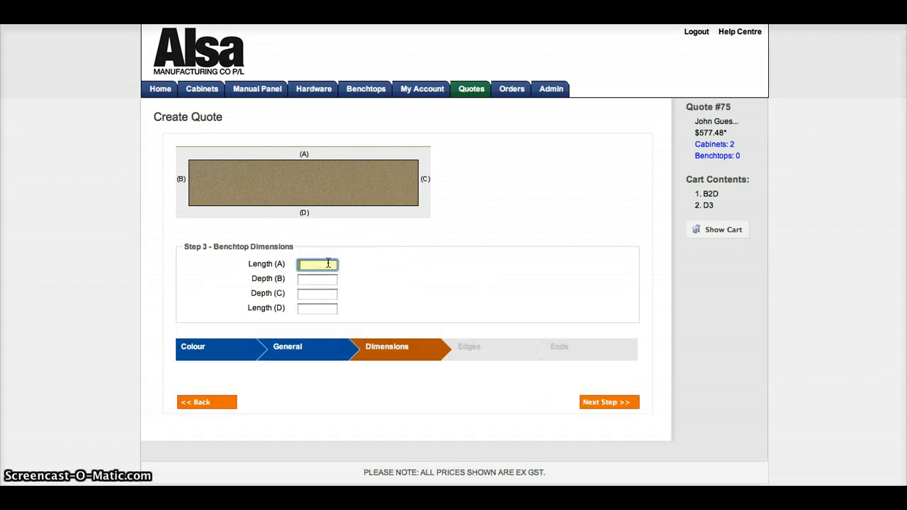
pyautogui.write('600')
pyautogui.click(321, 281)
pyautogui.write('60')
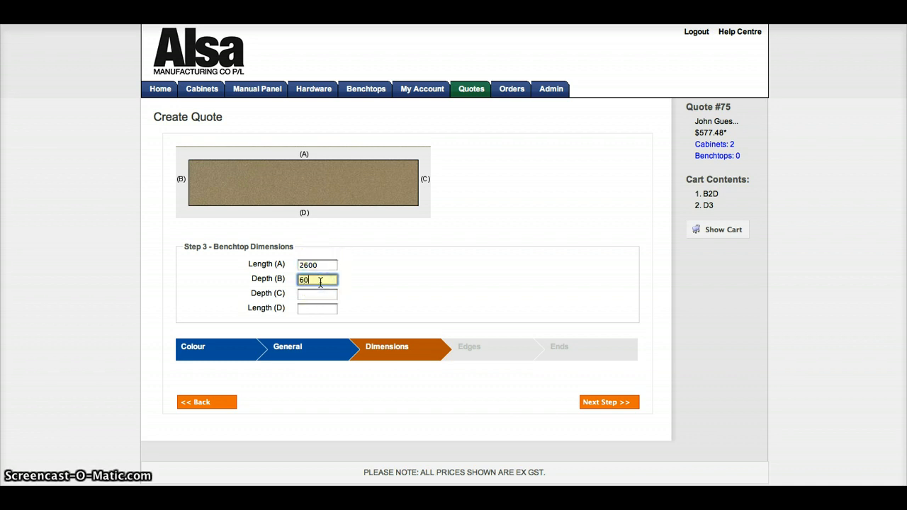
pyautogui.write('0')
pyautogui.click(314, 294)
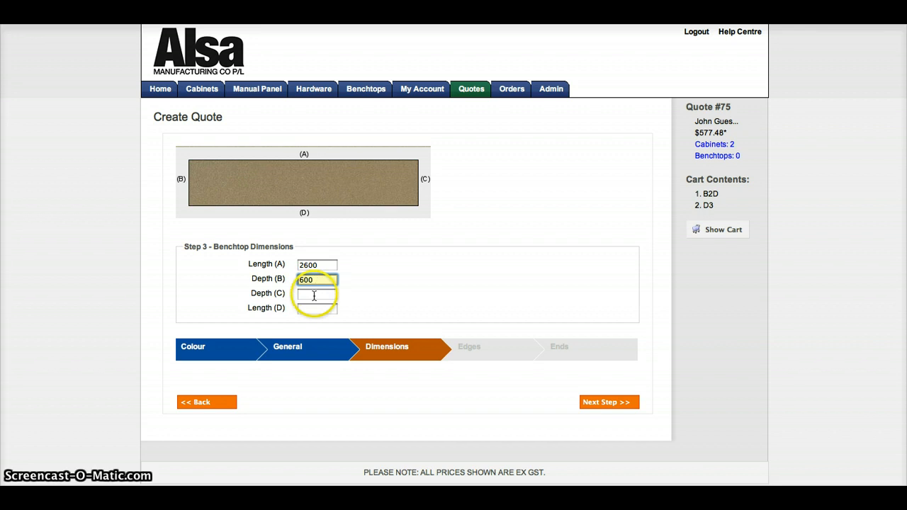
pyautogui.write('600')
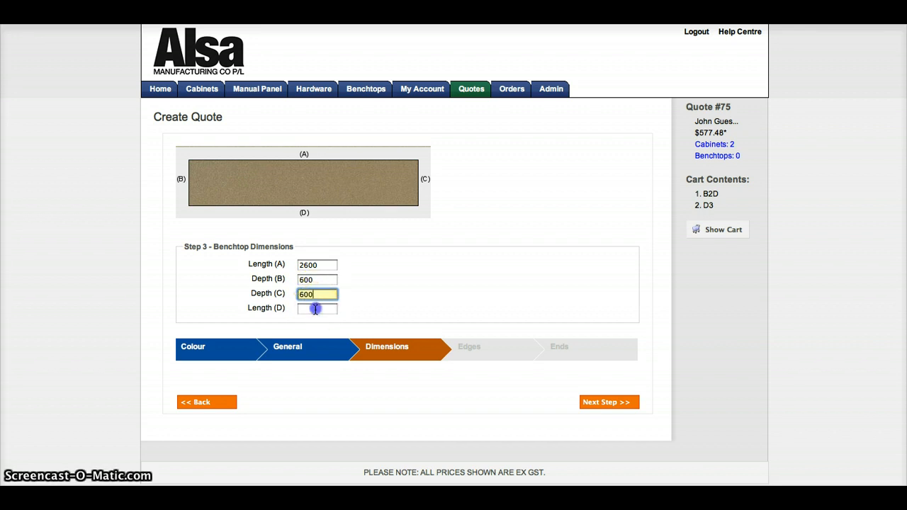
pyautogui.click(316, 309)
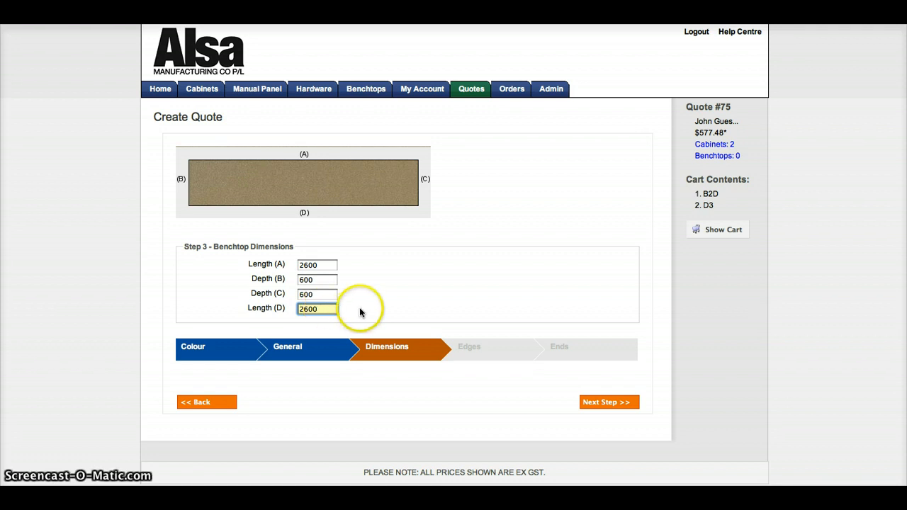
pyautogui.click(592, 408)
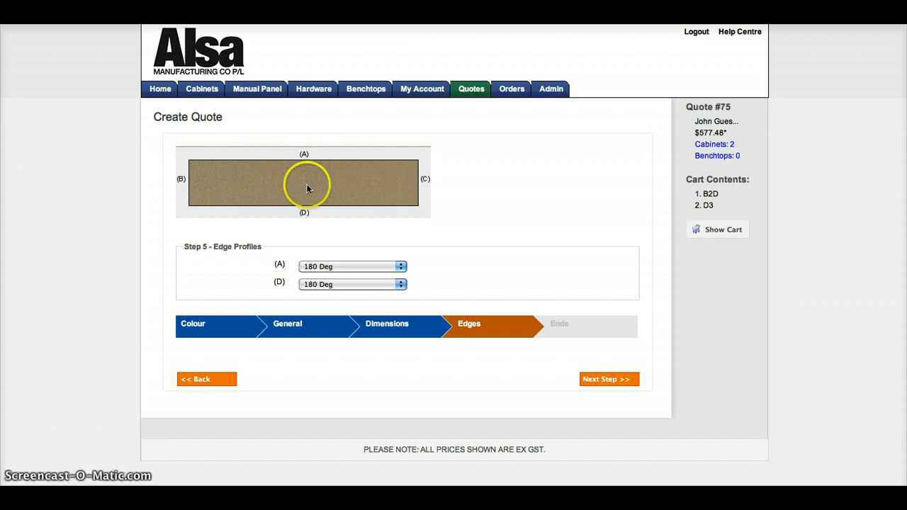
# Assign the 8x8 edge profile to side A and Raw to side D of the benchtop, and continue to its ends
pyautogui.click(402, 268)
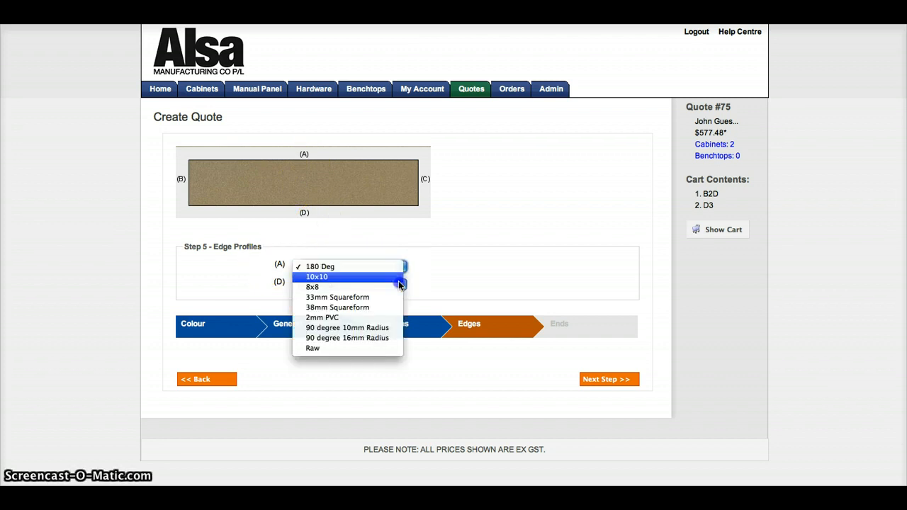
pyautogui.click(398, 285)
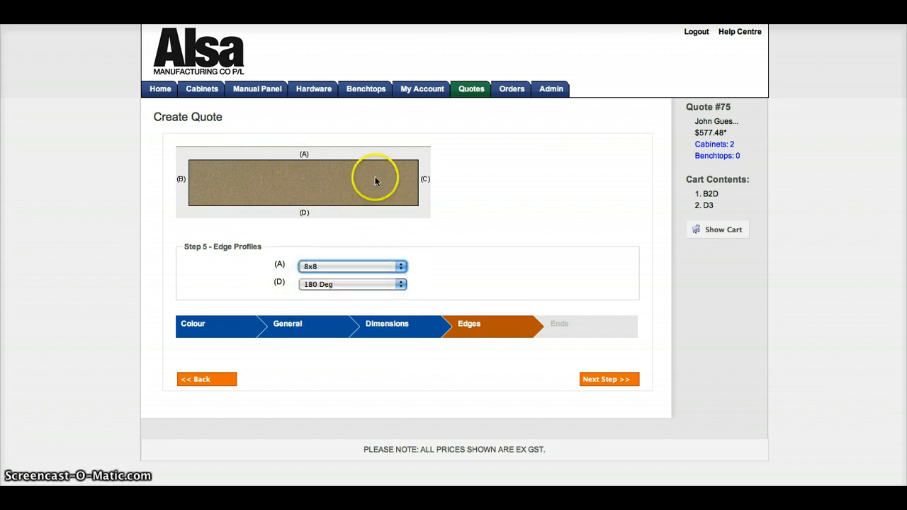
pyautogui.click(401, 284)
pyautogui.click(384, 366)
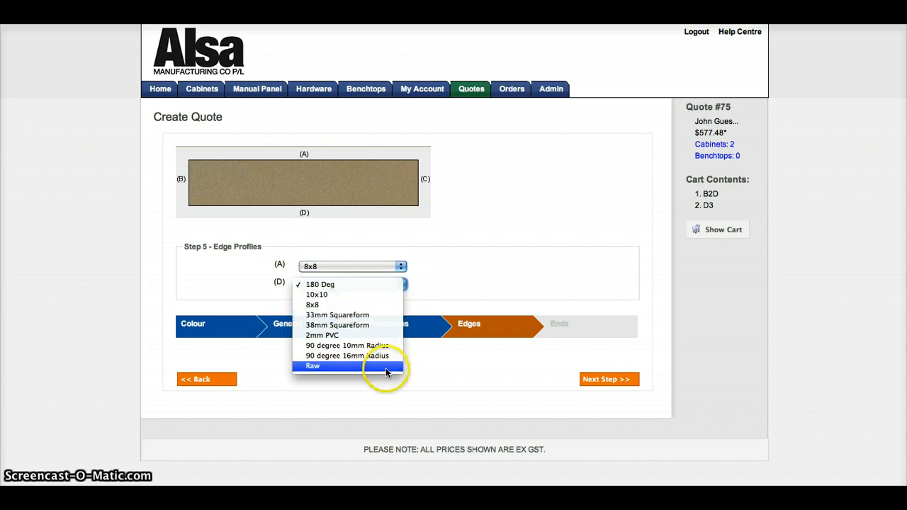
pyautogui.click(304, 392)
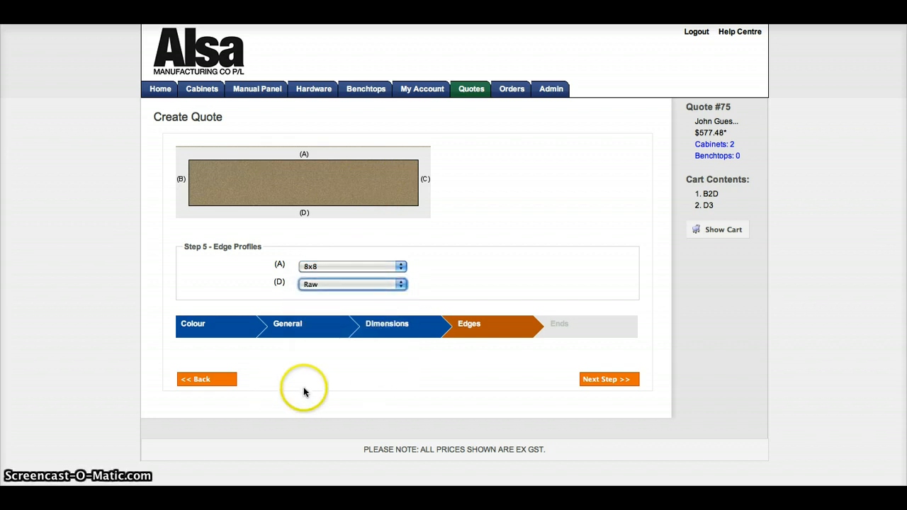
pyautogui.click(597, 381)
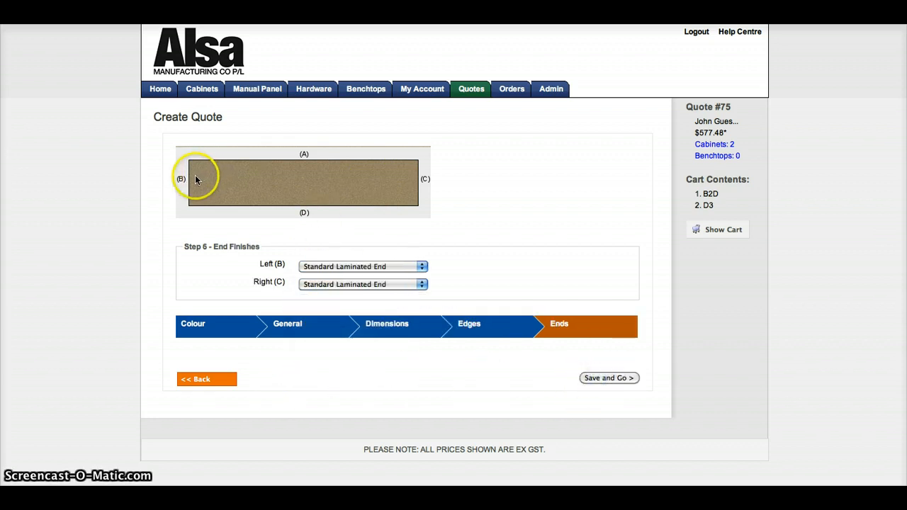
# Set the benchtop's right end (C) finish to Raw and save the benchtop to the quote
pyautogui.click(424, 285)
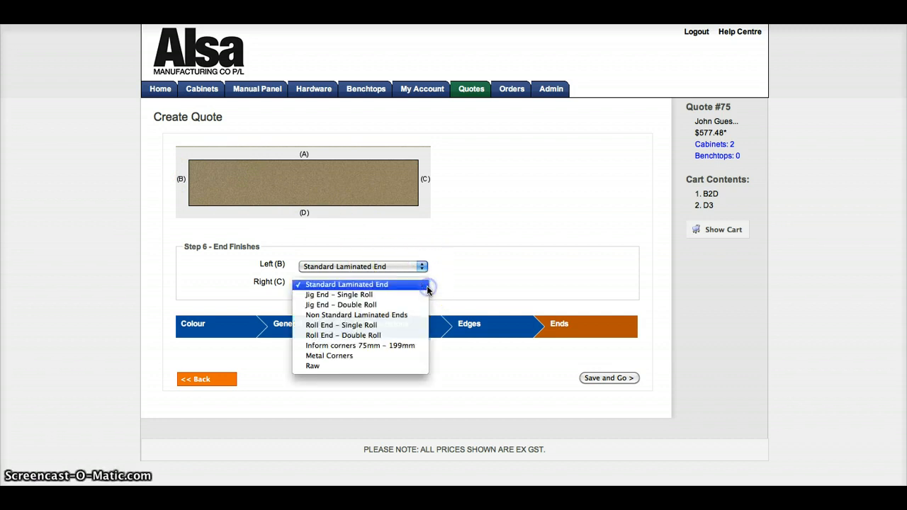
pyautogui.click(345, 367)
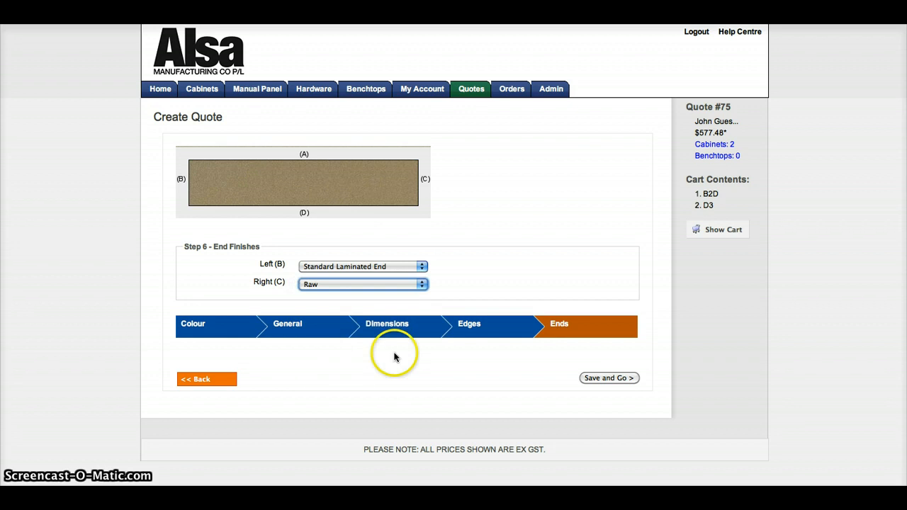
pyautogui.click(591, 379)
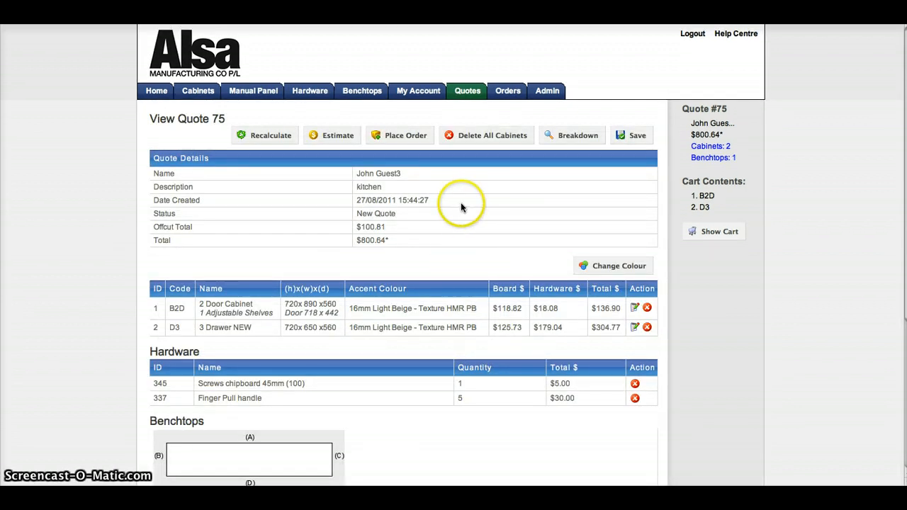
# Review the quote's estimate and its printable version, and return to the full quote
pyautogui.click(337, 137)
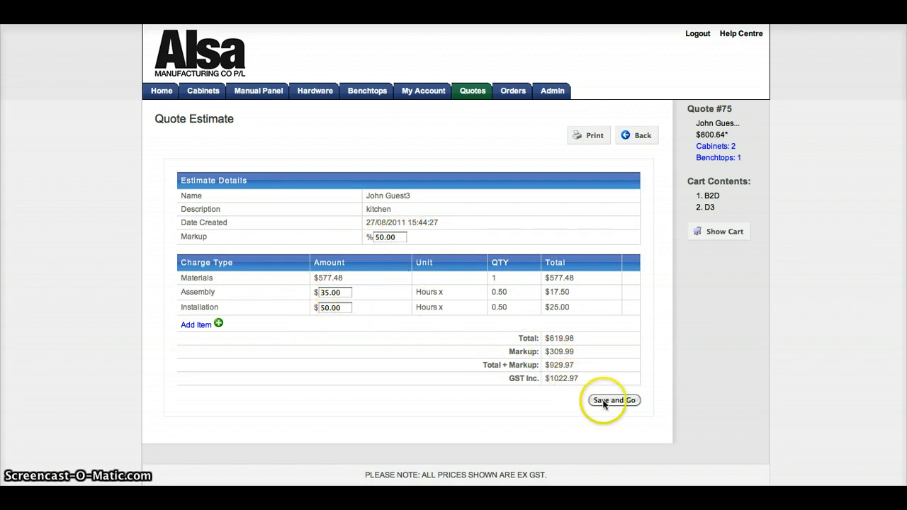
pyautogui.click(589, 136)
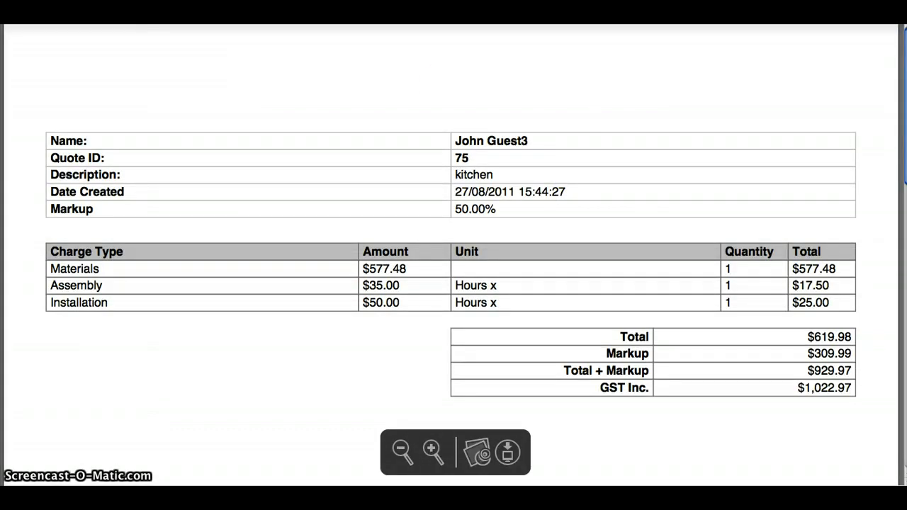
pyautogui.press('super+Left')
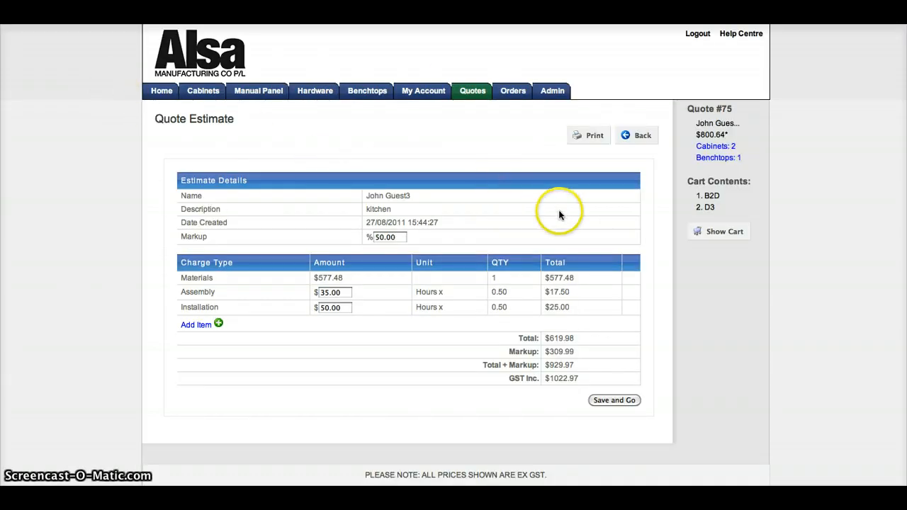
pyautogui.click(721, 234)
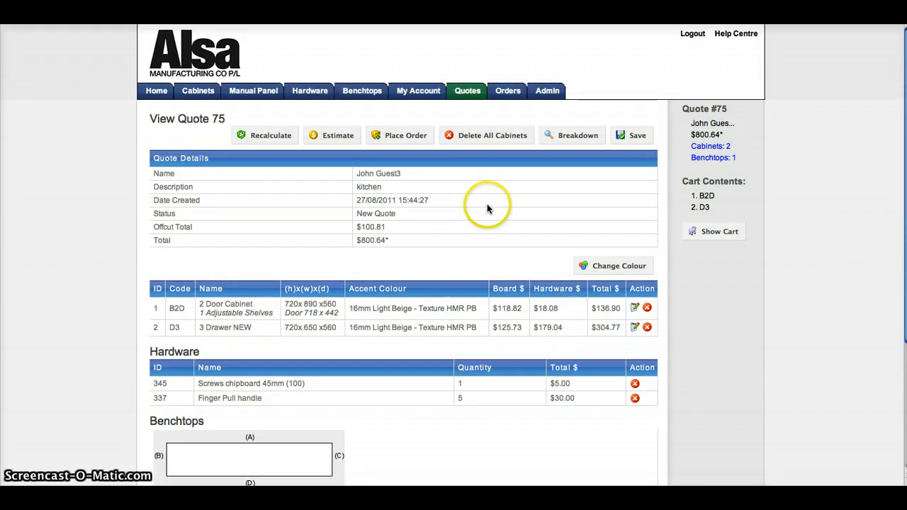
# Place the order from the quote with Delivery instead of pickup and submit it for processing
pyautogui.click(405, 135)
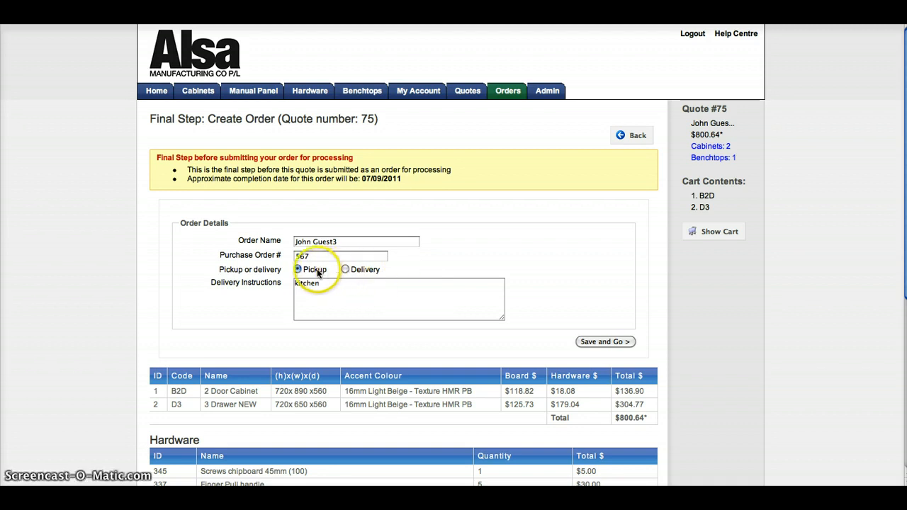
pyautogui.click(345, 270)
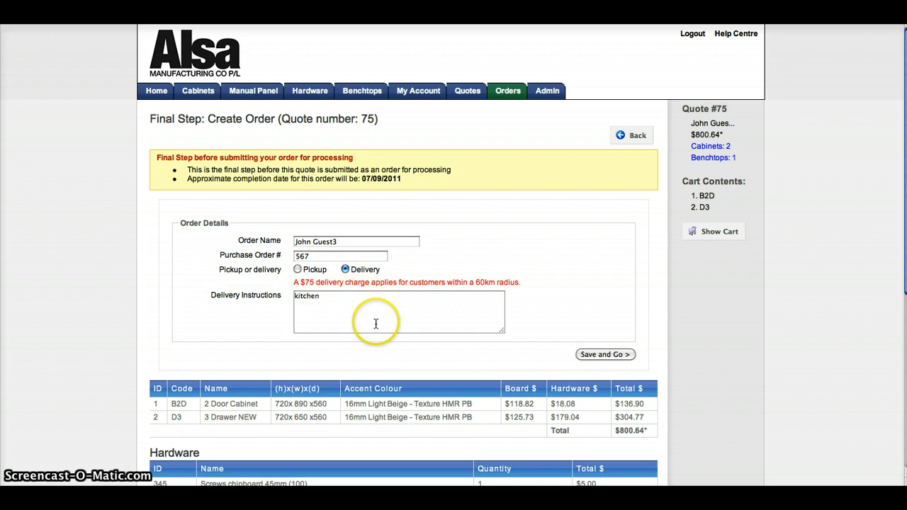
pyautogui.click(489, 304)
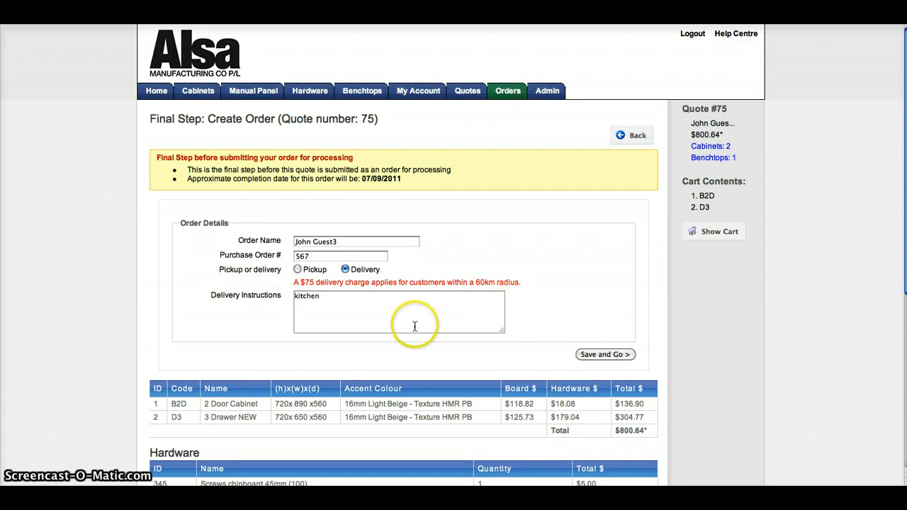
pyautogui.click(597, 355)
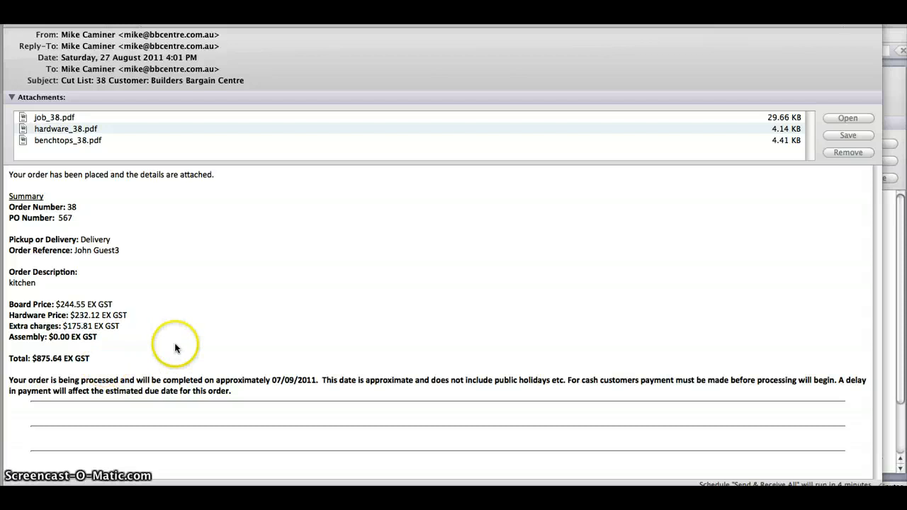
# Switch from the order confirmation email to the previous orders list in the browser and go to the site's home page
pyautogui.click(264, 481)
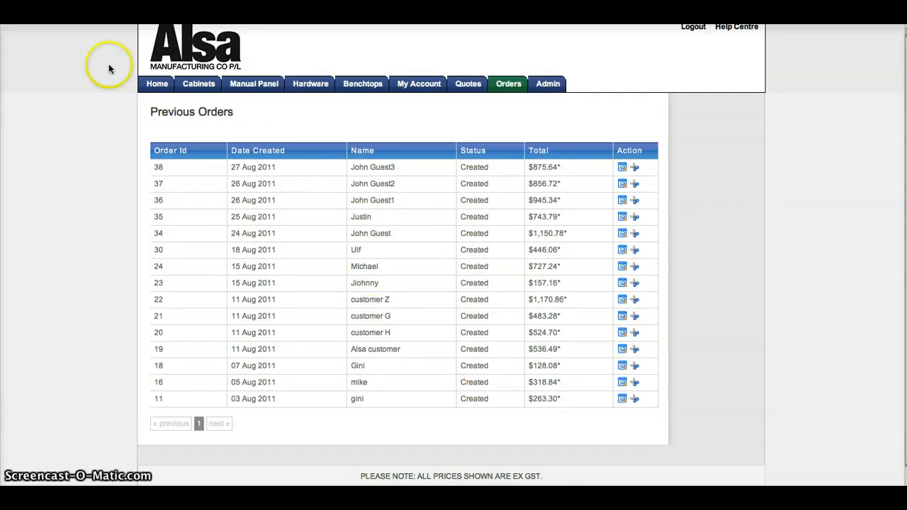
pyautogui.click(155, 85)
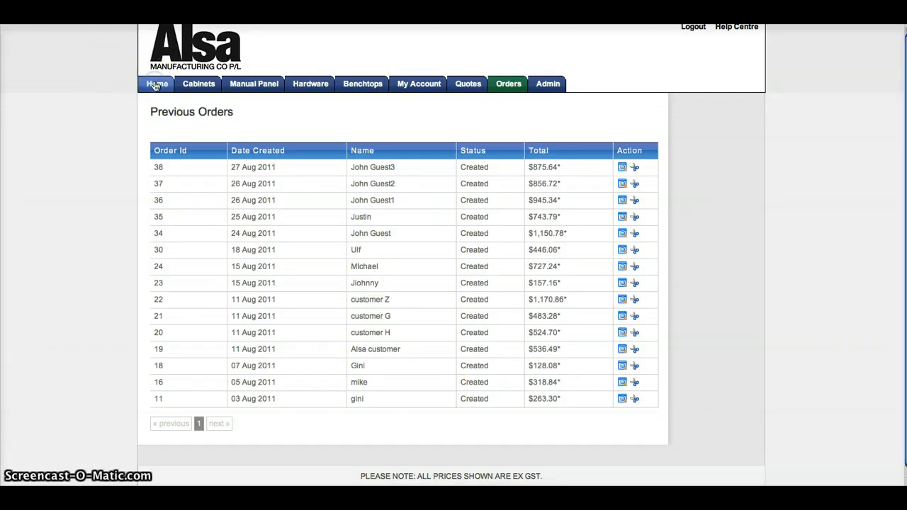